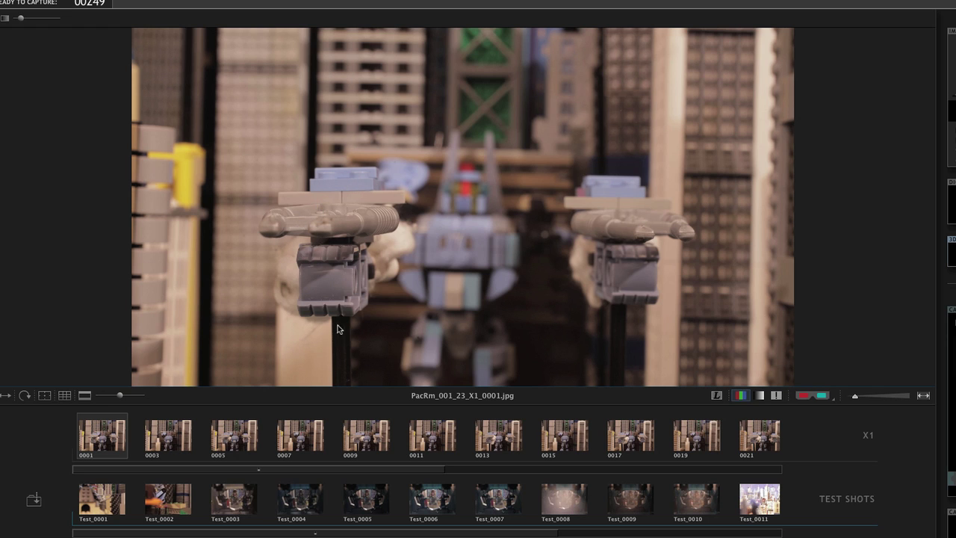
Compare the captured X1 test images 0001, 0003 and 0005, with and without the foreground helicopters.
{"action": "left_click", "coordinate": [171, 440]}
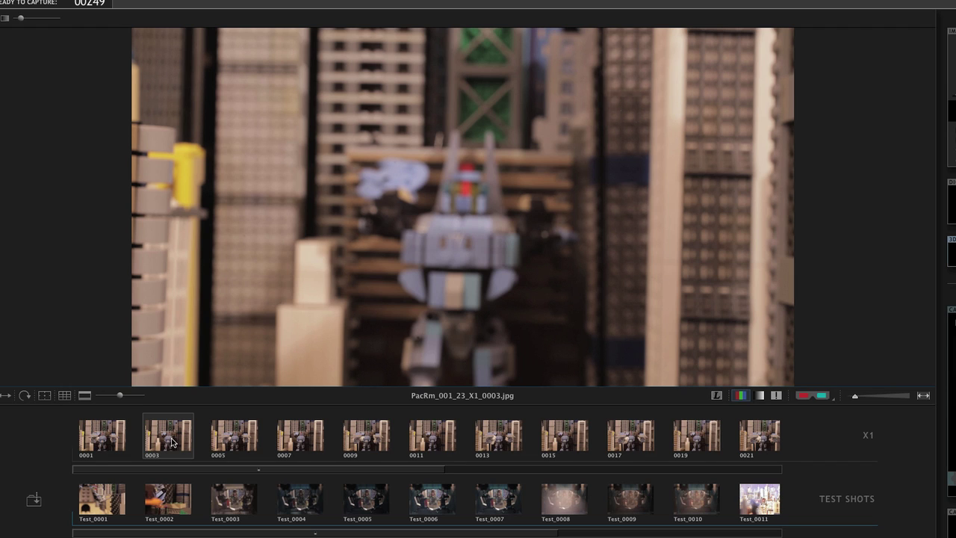
{"action": "key", "text": "Left"}
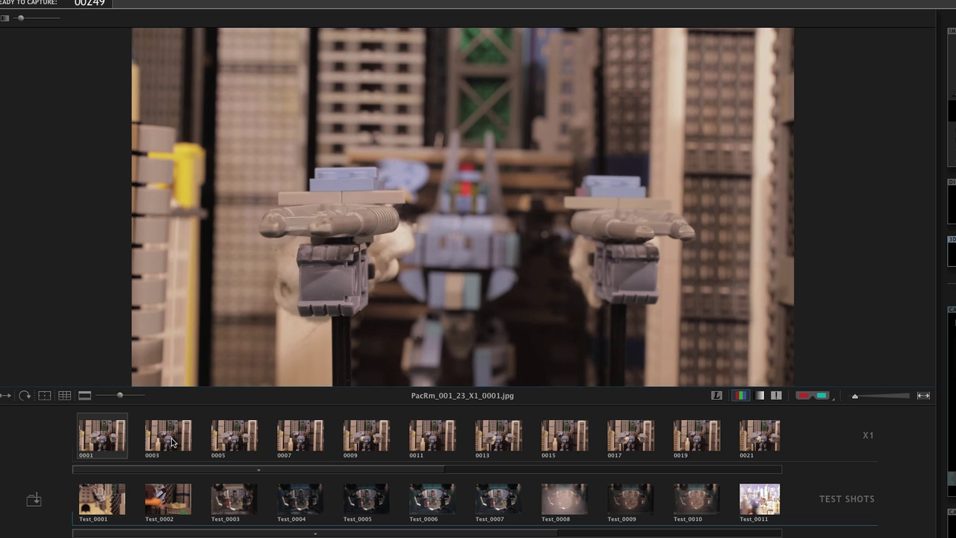
{"action": "left_click", "coordinate": [171, 443]}
{"action": "key", "text": "Left"}
{"action": "left_click", "coordinate": [172, 438]}
{"action": "key", "text": "Right"}
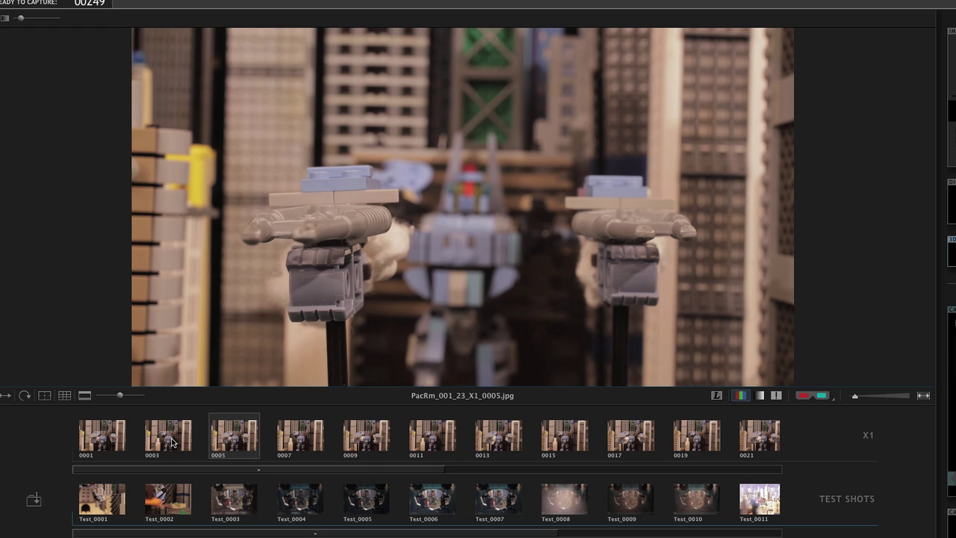
Step through the alternating X1 exposures one image at a time from 0007 to 0033.
{"action": "key", "text": "Right"}
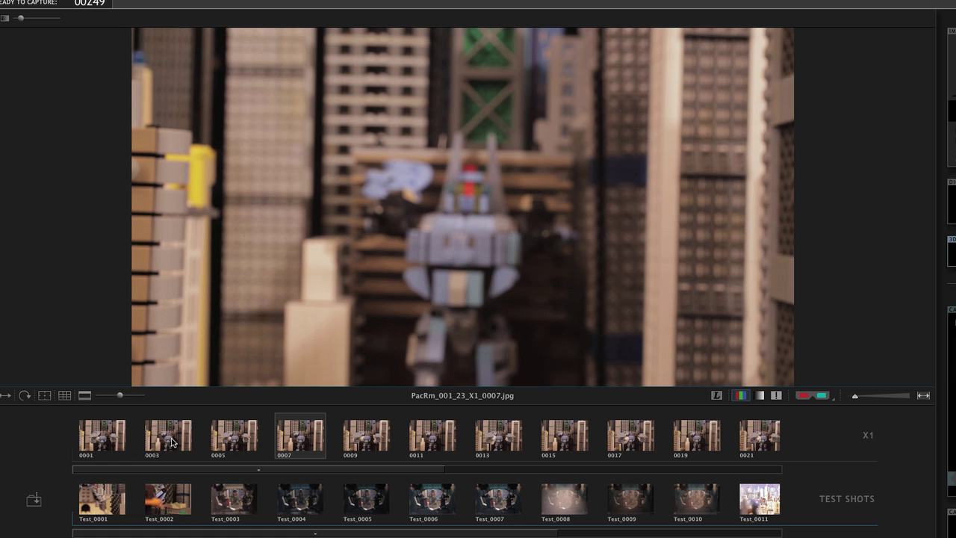
{"action": "key", "text": "Right"}
{"action": "key", "text": "Right"}
{"action": "key", "text": "Right"}
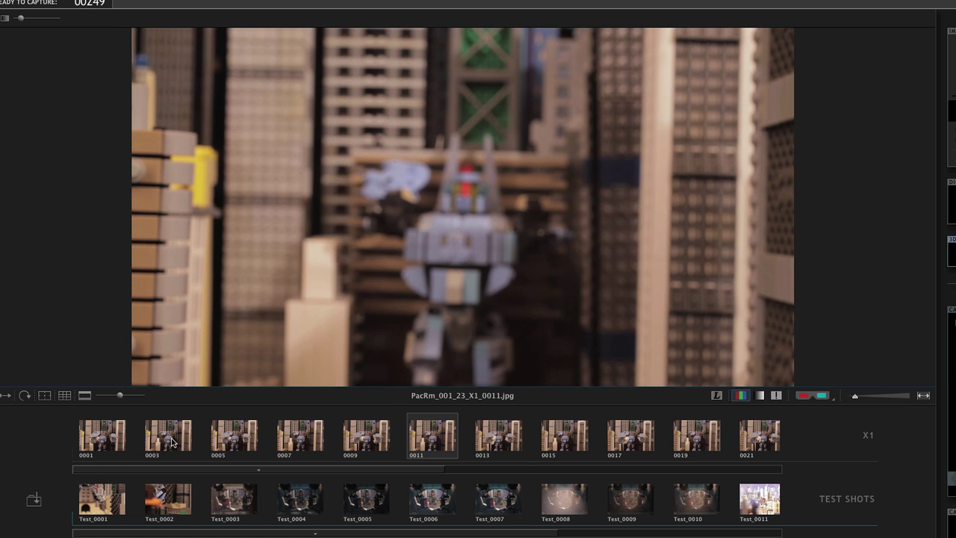
{"action": "key", "text": "Right"}
{"action": "key", "text": "Right"}
{"action": "key", "text": "Right"}
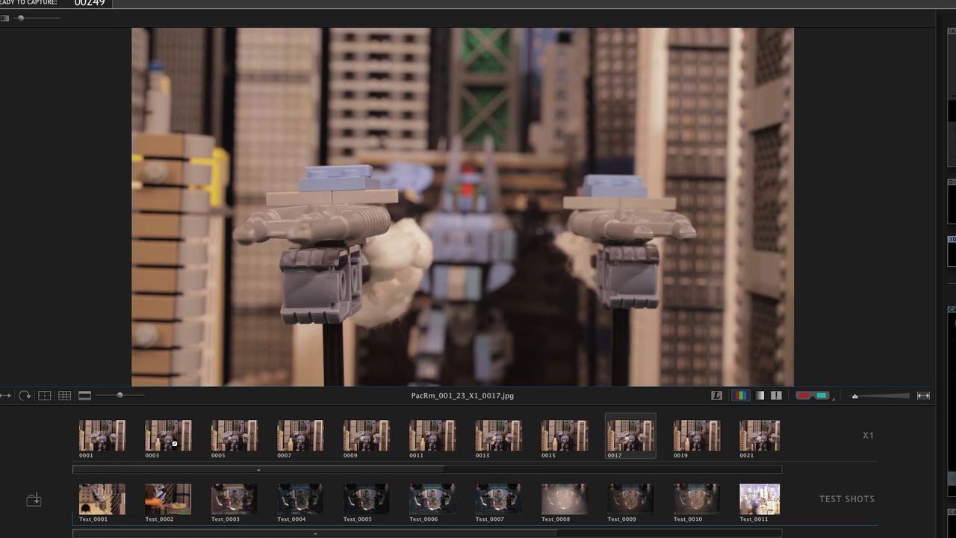
{"action": "key", "text": "Right"}
{"action": "key", "text": "Right"}
{"action": "key", "text": "Right"}
{"action": "key", "text": "Right"}
{"action": "key", "text": "Right"}
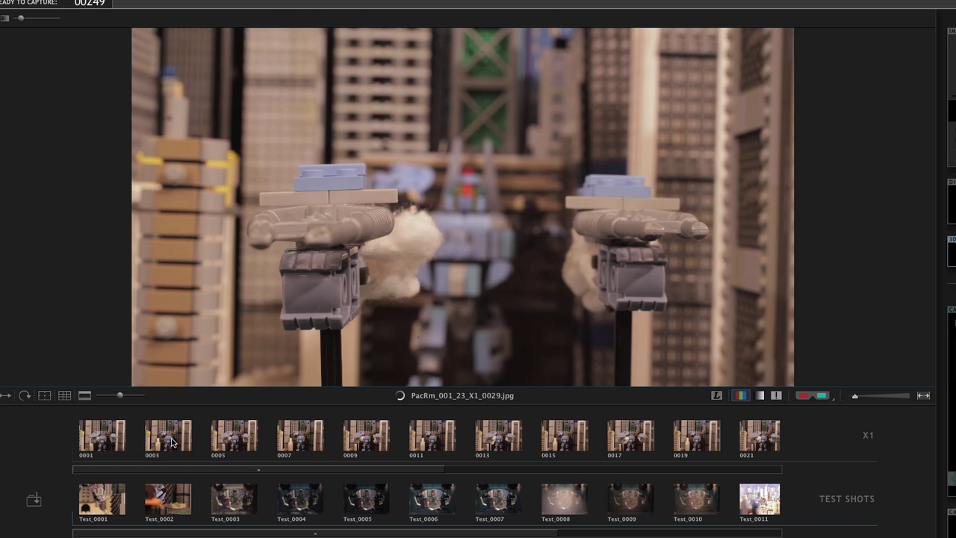
{"action": "key", "text": "Right"}
{"action": "key", "text": "Right"}
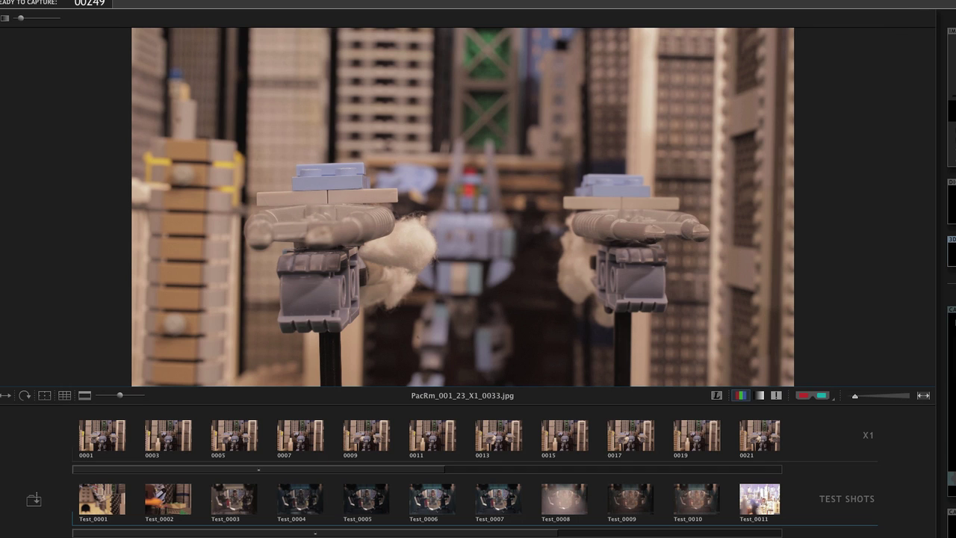
Switch to the animation timeline and step between frames 245 and 247 at the end of the shot.
{"action": "key", "text": "super+1"}
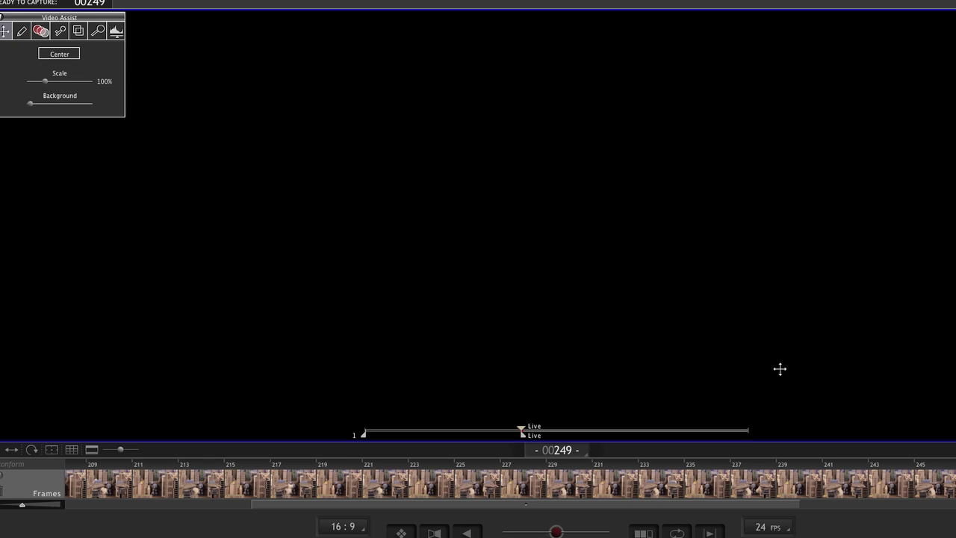
{"action": "key", "text": "Left"}
{"action": "key", "text": "Left"}
{"action": "key", "text": "Left"}
{"action": "key", "text": "Left"}
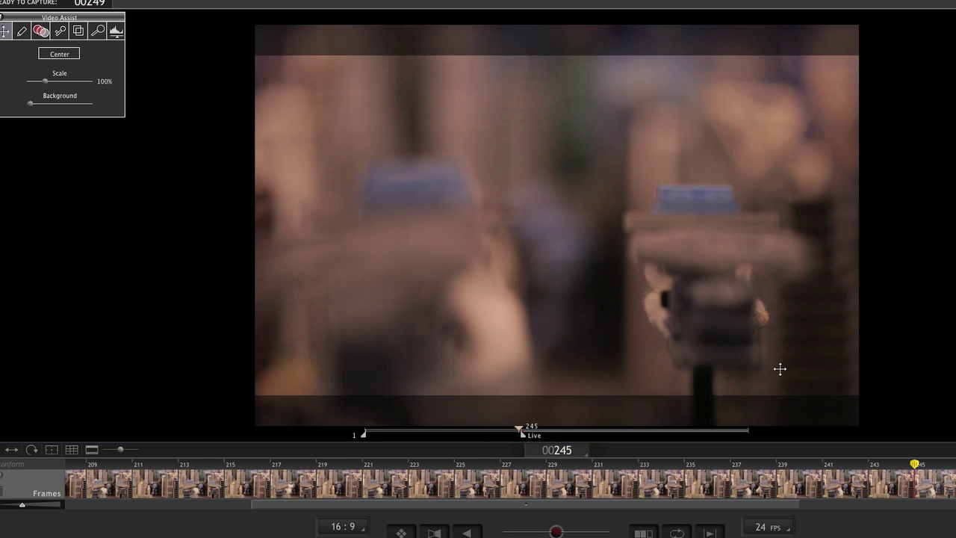
{"action": "key", "text": "Right"}
{"action": "key", "text": "Right"}
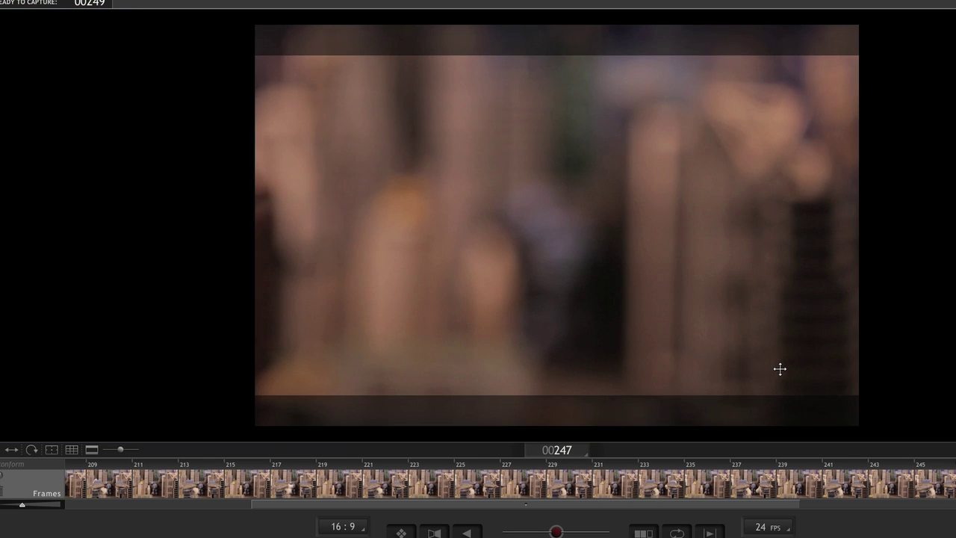
Play back the captured shot, stop it at frame 97 and step through the frames past 103.
{"action": "key", "text": "0"}
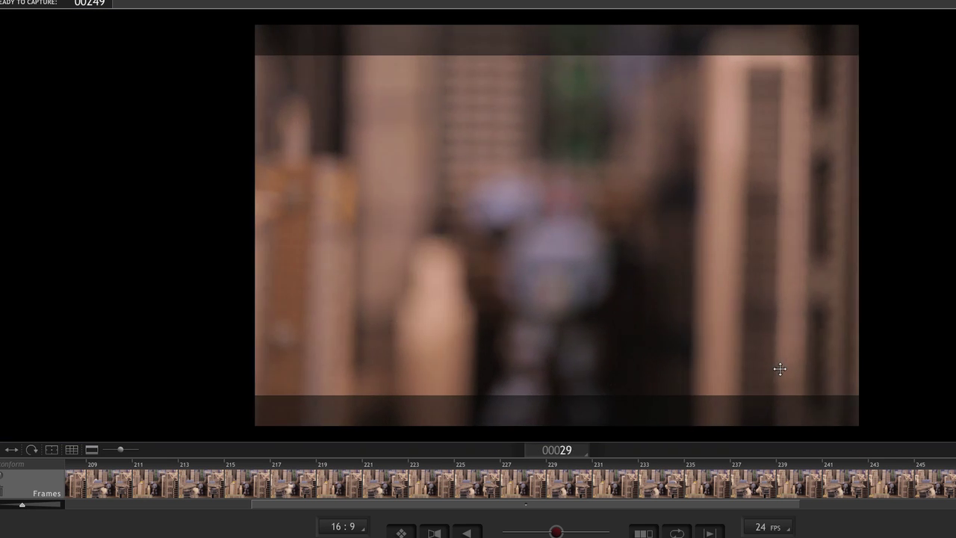
{"action": "key", "text": "space"}
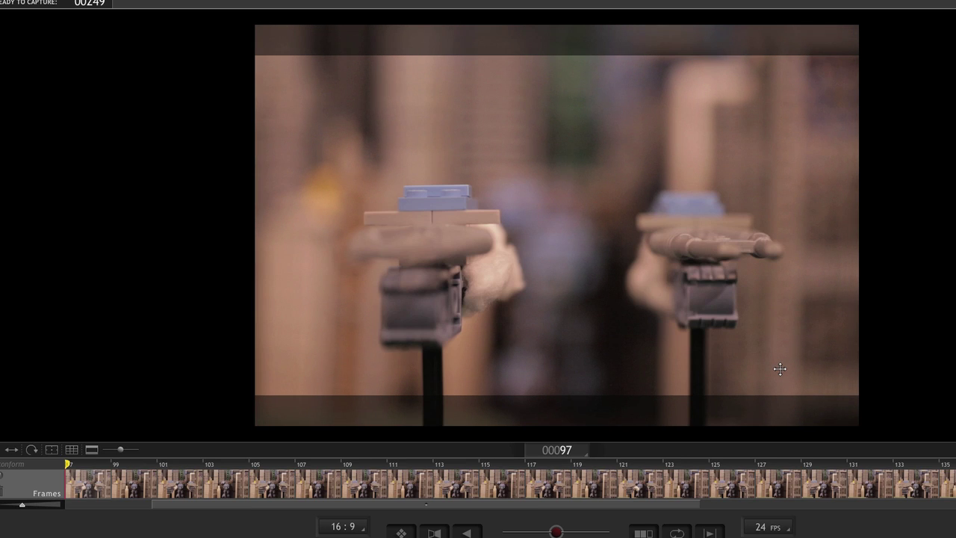
{"action": "key", "text": "Right"}
{"action": "key", "text": "Right"}
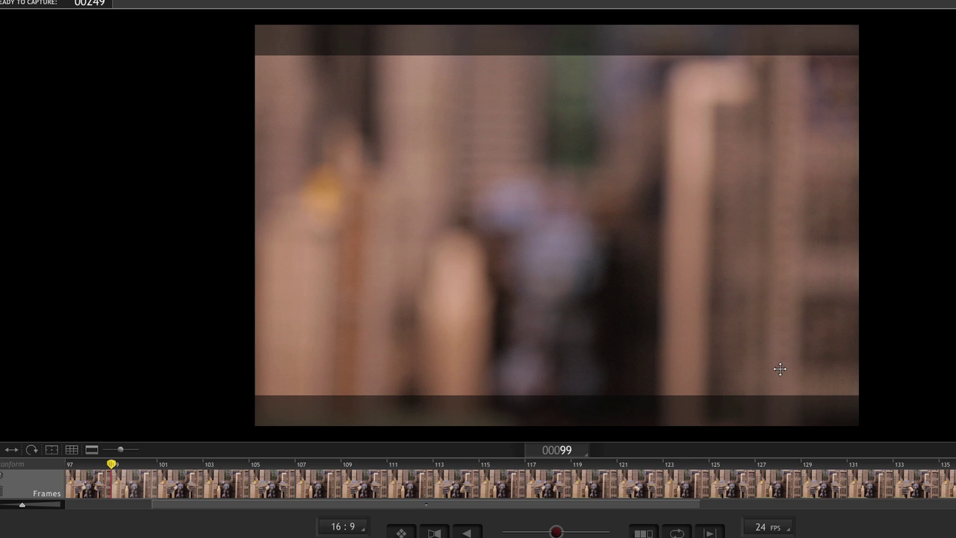
{"action": "key", "text": "Right"}
{"action": "key", "text": "Right"}
{"action": "key", "text": "Right"}
{"action": "key", "text": "Right"}
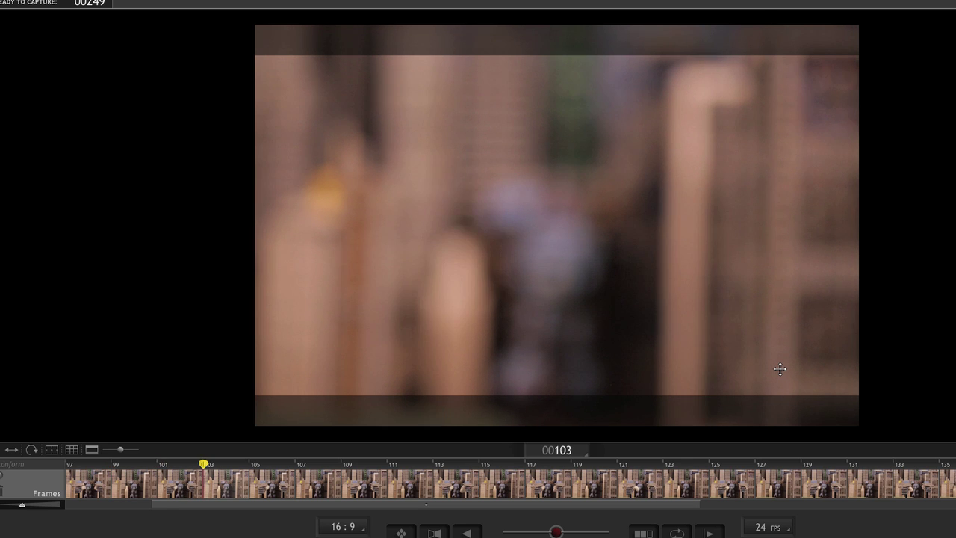
{"action": "key", "text": "Right"}
{"action": "key", "text": "Right"}
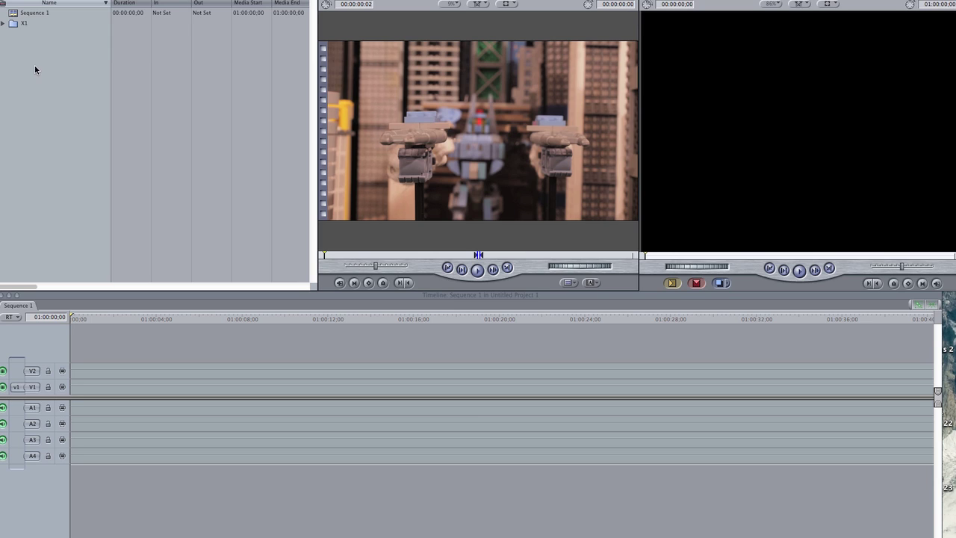
Switch to Final Cut Pro, expand the X1 bin and view PacRm_001_23_0003.jpg and PacRm_001_23_0001.jpg in the viewer.
{"action": "left_click", "coordinate": [4, 23]}
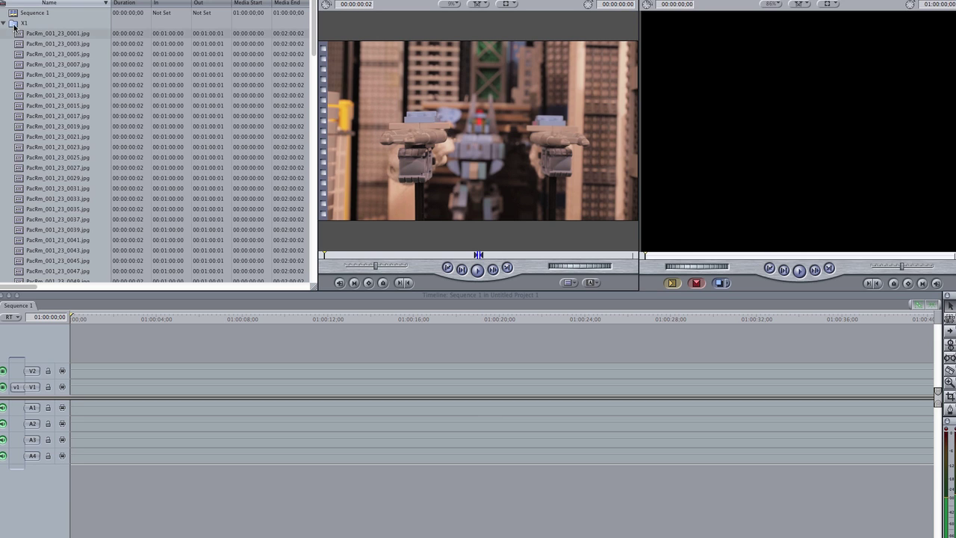
{"action": "left_click", "coordinate": [20, 35]}
{"action": "left_click", "coordinate": [21, 44]}
{"action": "left_click", "coordinate": [20, 53]}
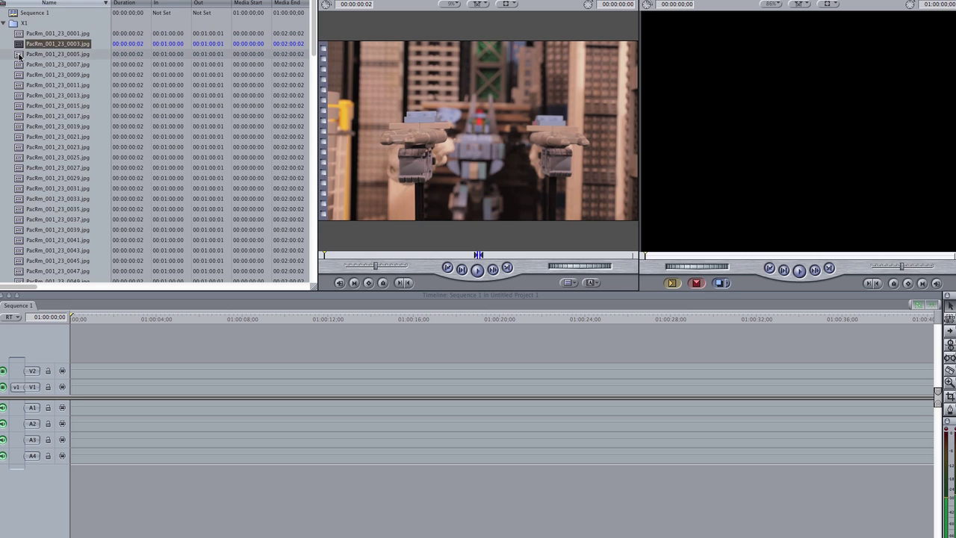
{"action": "left_click", "coordinate": [20, 54], "text": "super"}
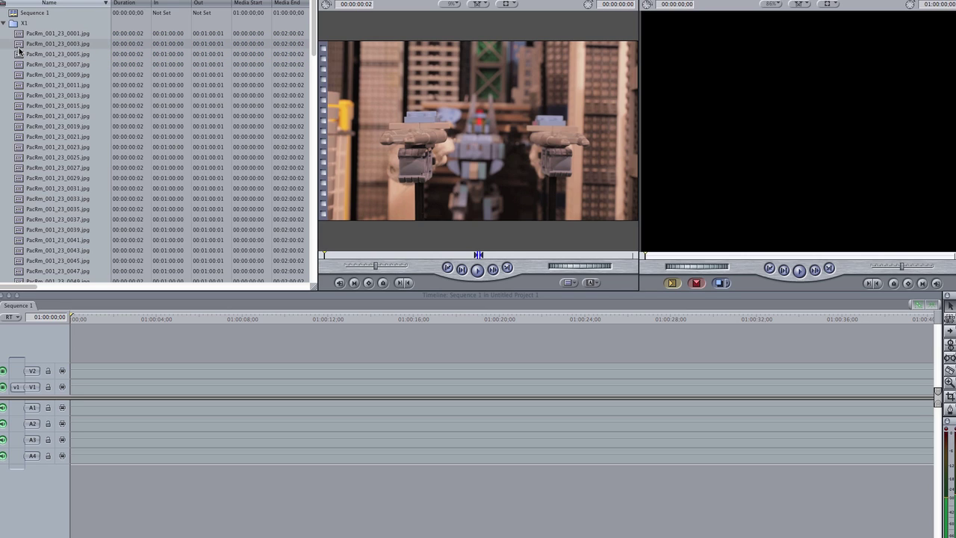
{"action": "left_click", "coordinate": [20, 44]}
{"action": "double_click", "coordinate": [20, 44]}
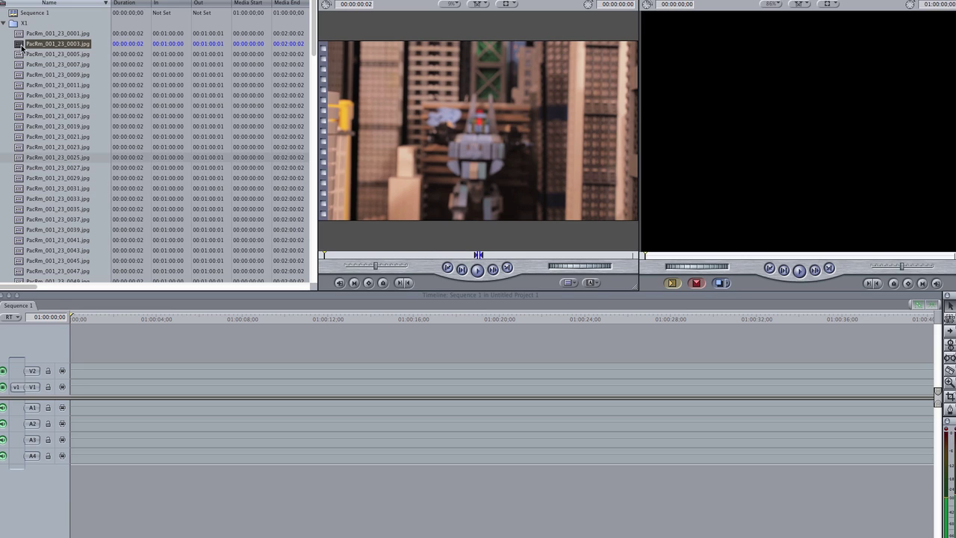
{"action": "key", "text": "Up"}
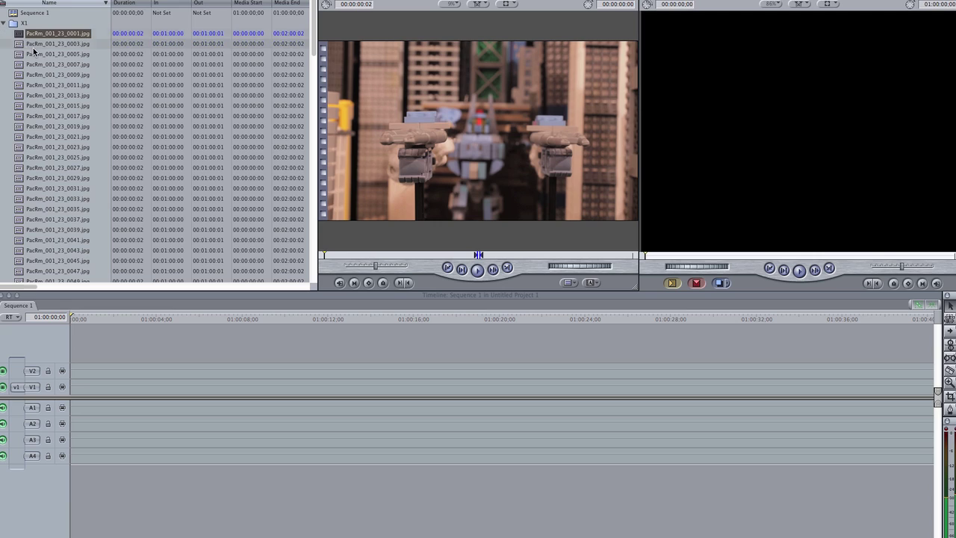
Place the whole X1 bin of stills on track V1 and set the playhead at the first clip, 01:00:01;23.
{"action": "left_click", "coordinate": [4, 24]}
{"action": "left_click_drag", "start_coordinate": [16, 27], "coordinate": [114, 391]}
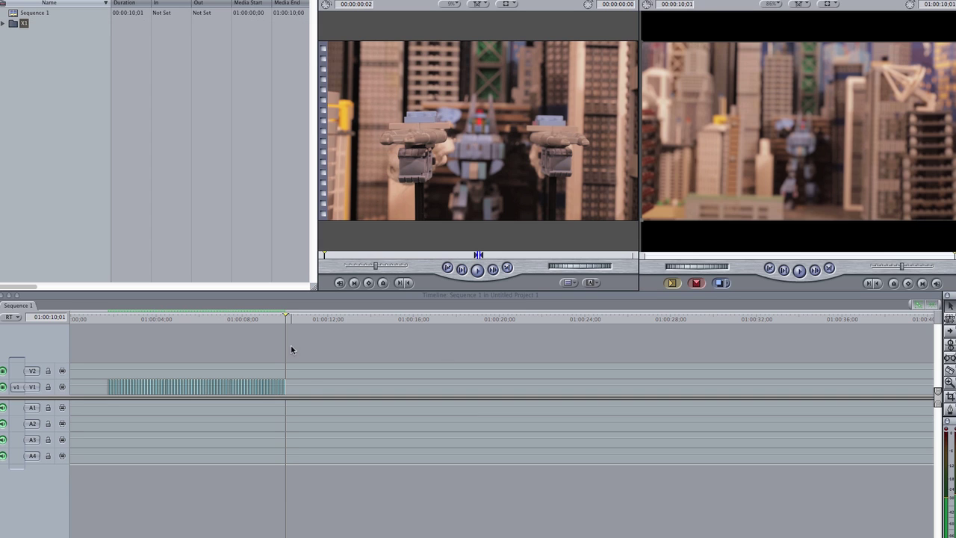
{"action": "left_click", "coordinate": [111, 316]}
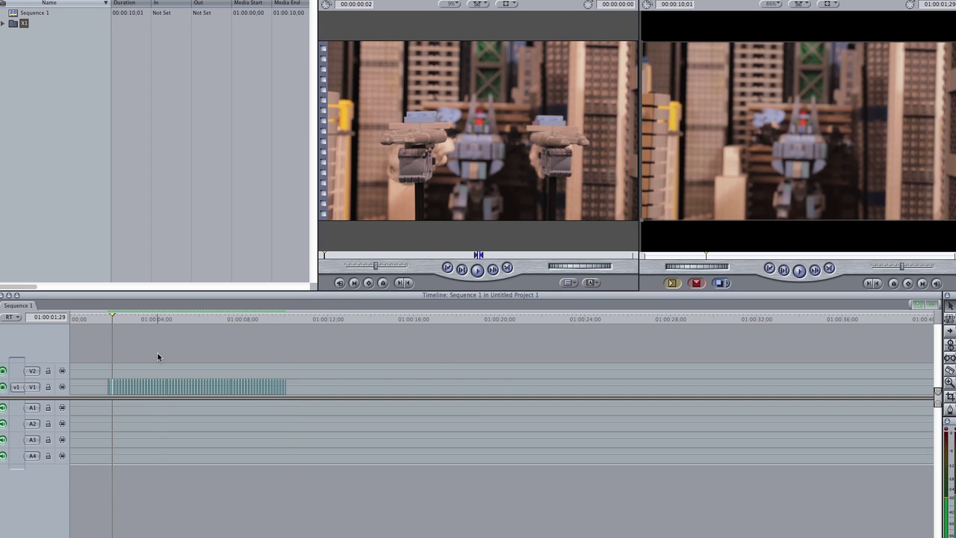
{"action": "key", "text": "super+equal"}
{"action": "key", "text": "super+equal"}
{"action": "key", "text": "super+equal"}
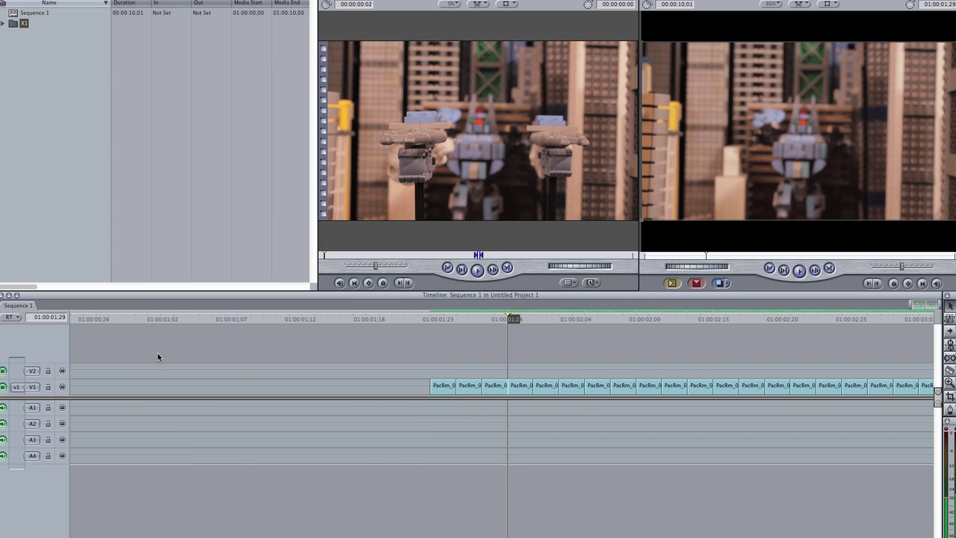
{"action": "left_click", "coordinate": [432, 319]}
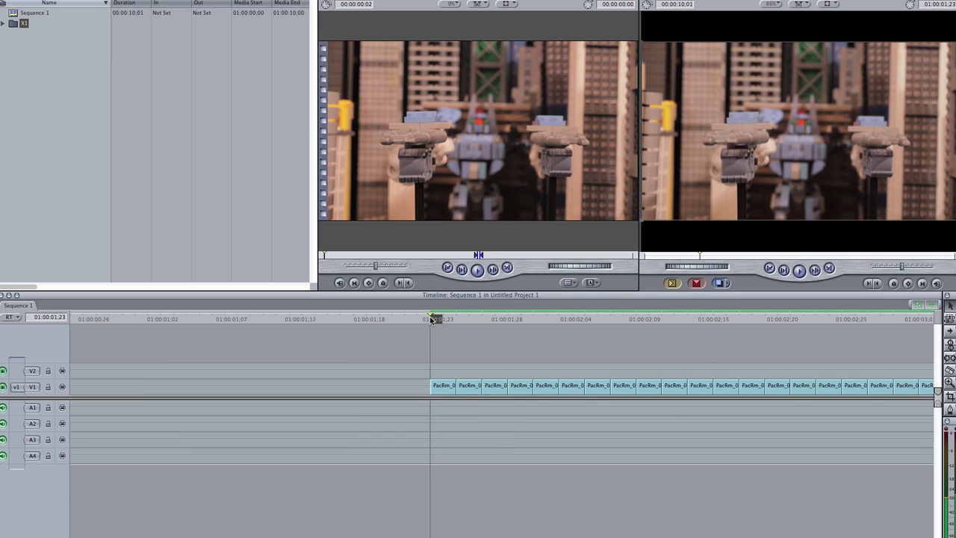
Review the still/freeze duration in the Editing section of the user preferences and accept the settings.
{"action": "left_click", "coordinate": [104, 0]}
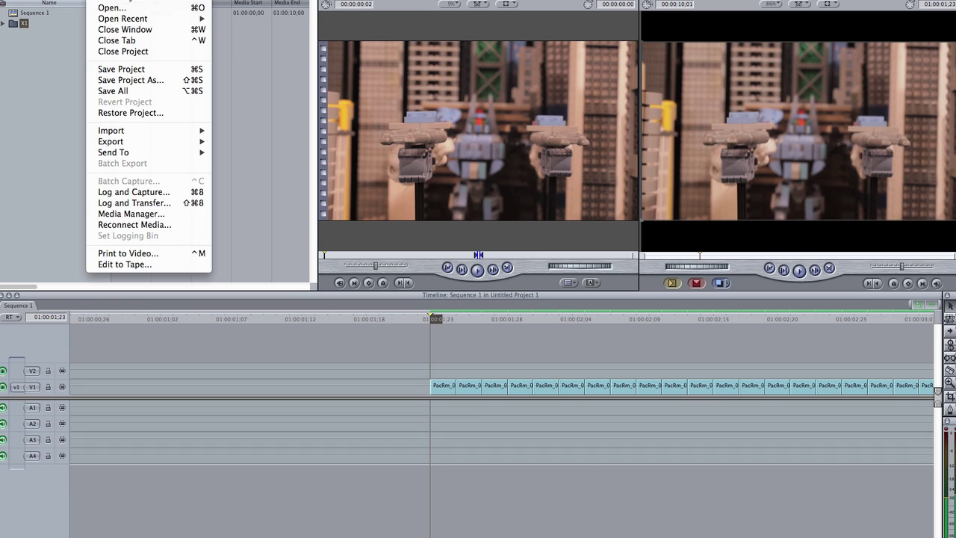
{"action": "mouse_move", "coordinate": [59, 0]}
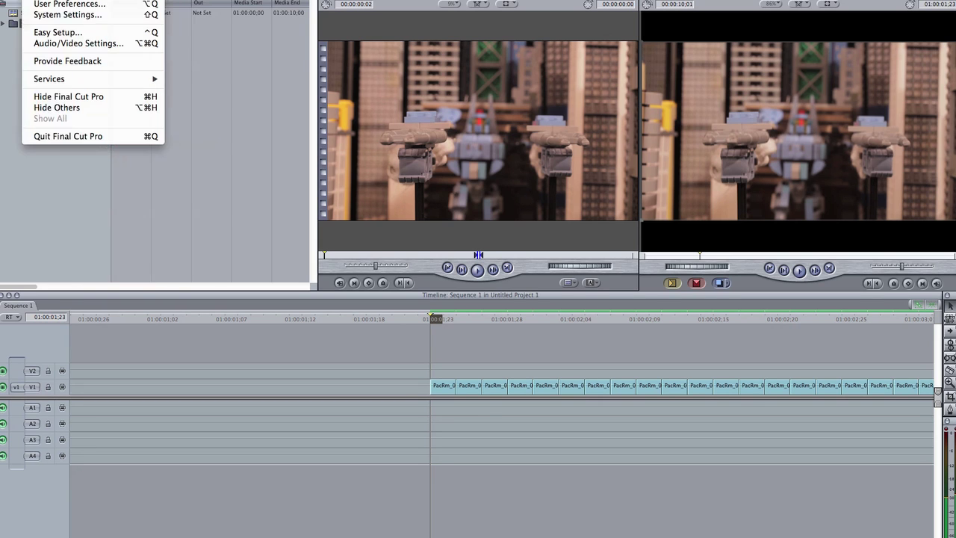
{"action": "left_click", "coordinate": [76, 6]}
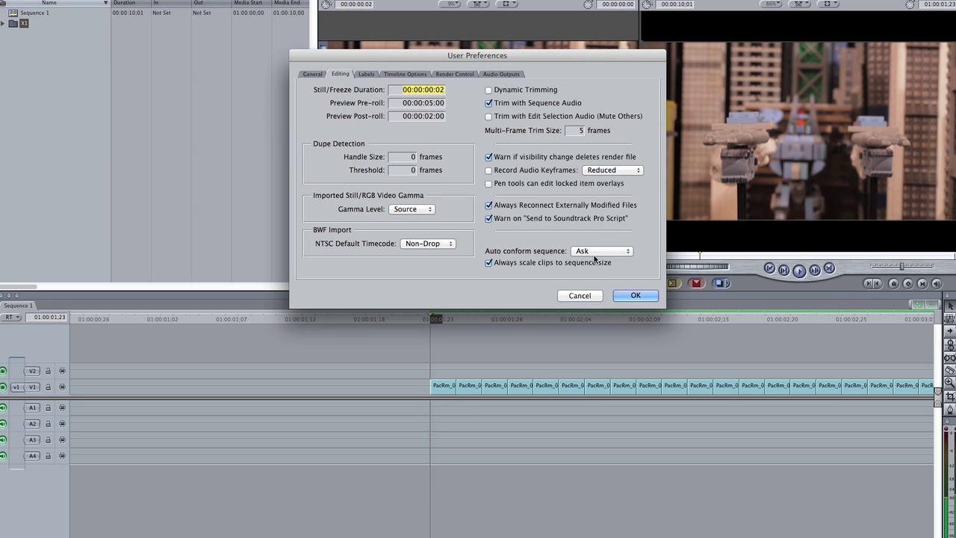
{"action": "left_click", "coordinate": [638, 296]}
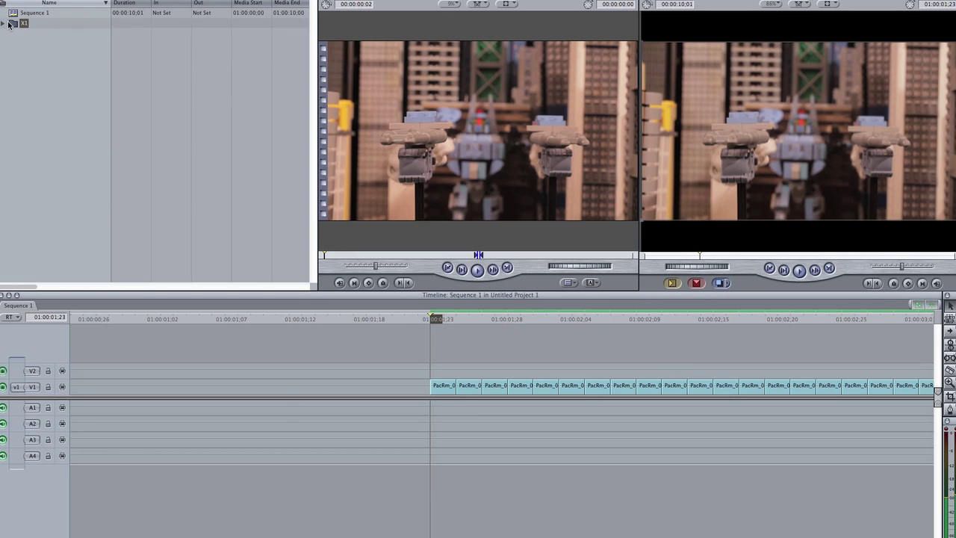
Play the sequence from the first still, stop it, and return the playhead to 01:00:01;23.
{"action": "left_click", "coordinate": [443, 319]}
{"action": "mouse_move", "coordinate": [444, 319]}
{"action": "left_mouse_down"}
{"action": "mouse_move", "coordinate": [455, 319]}
{"action": "mouse_move", "coordinate": [434, 319]}
{"action": "left_mouse_up"}
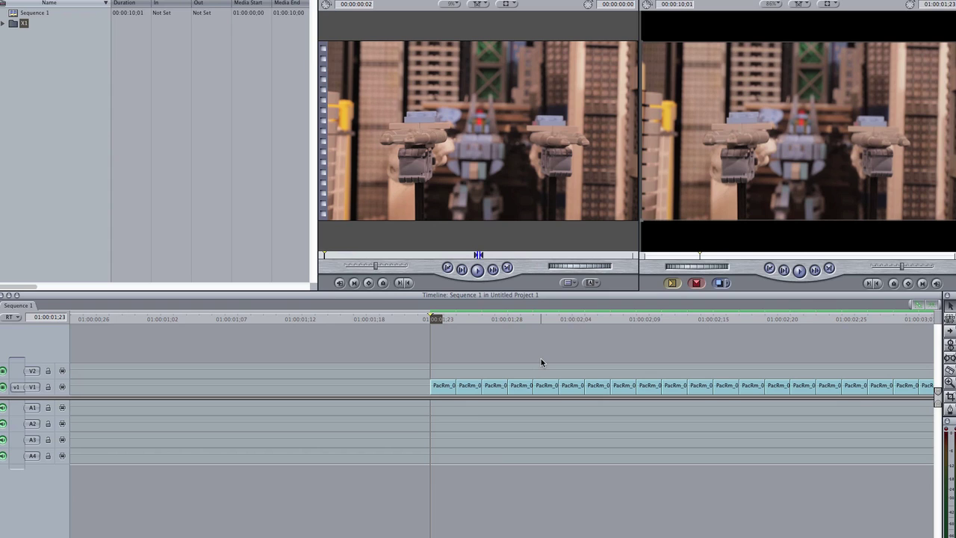
{"action": "key", "text": "space"}
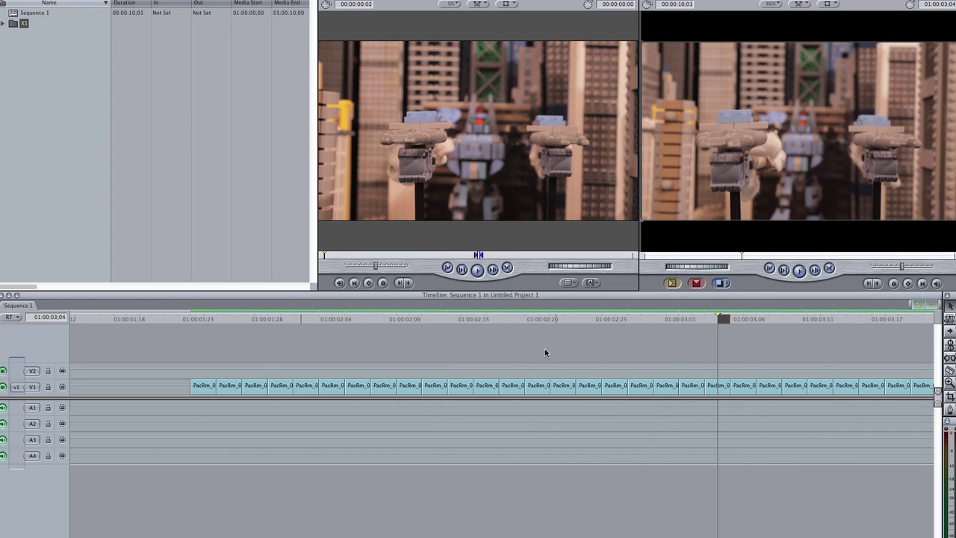
{"action": "left_click", "coordinate": [193, 319]}
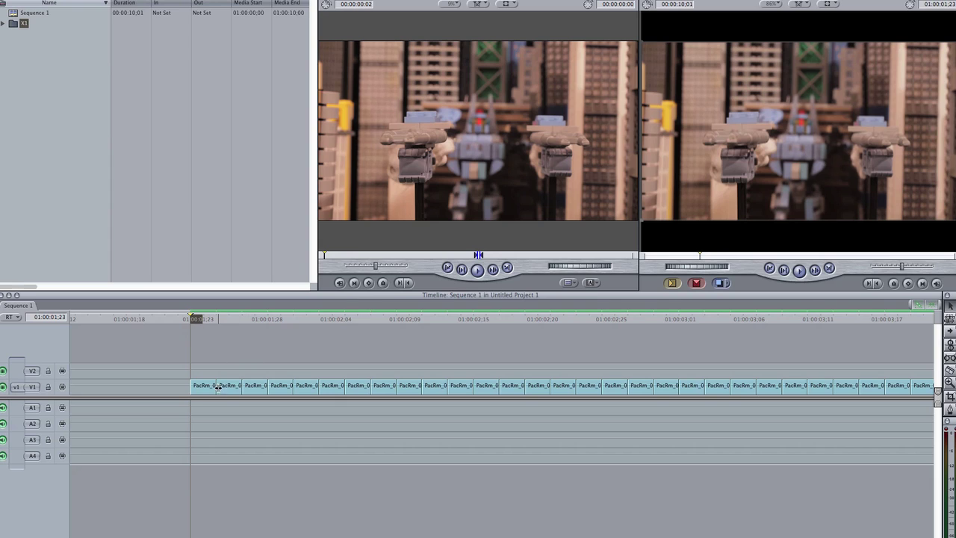
Move the first still from track V1 up to V2, and preview the second and third stills.
{"action": "left_click", "coordinate": [207, 386]}
{"action": "left_click_drag", "start_coordinate": [209, 369], "coordinate": [210, 374]}
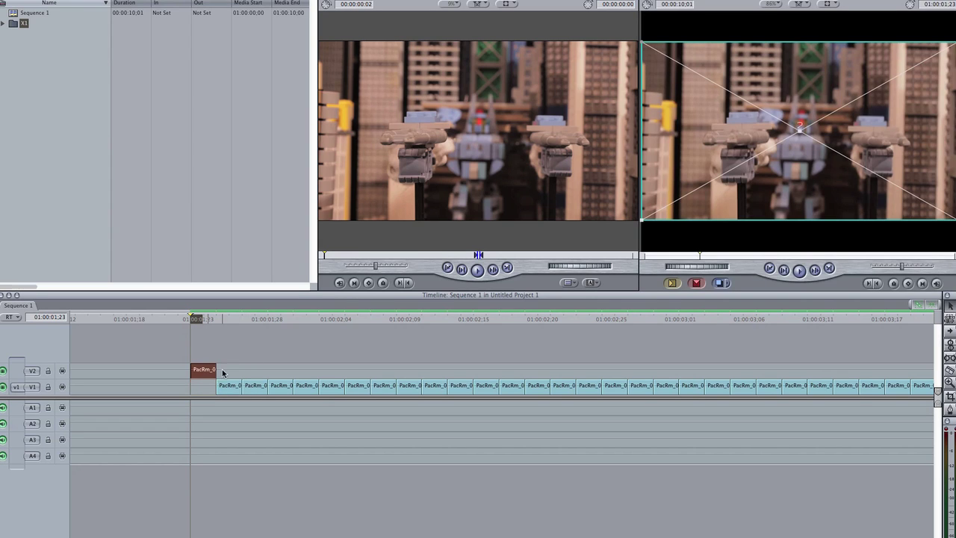
{"action": "left_click", "coordinate": [216, 319]}
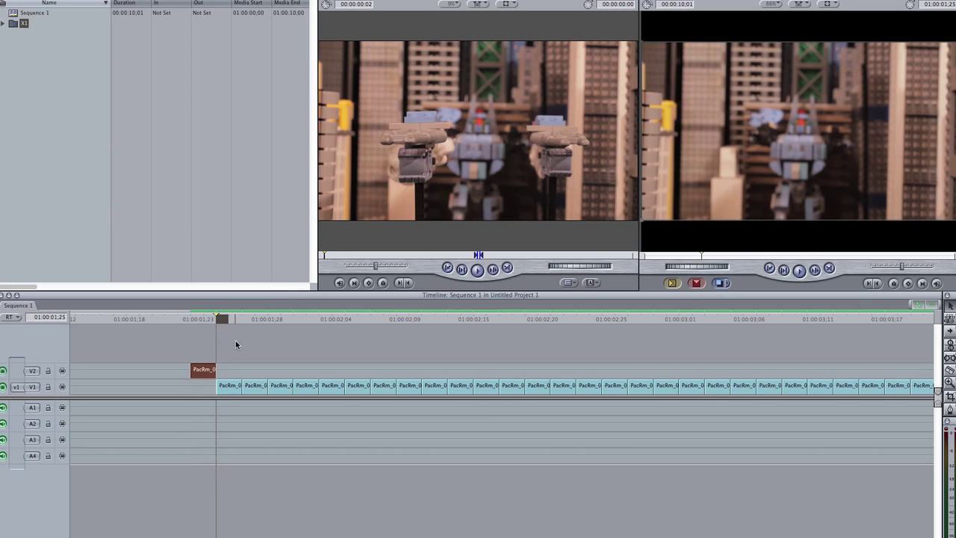
{"action": "left_click", "coordinate": [241, 320]}
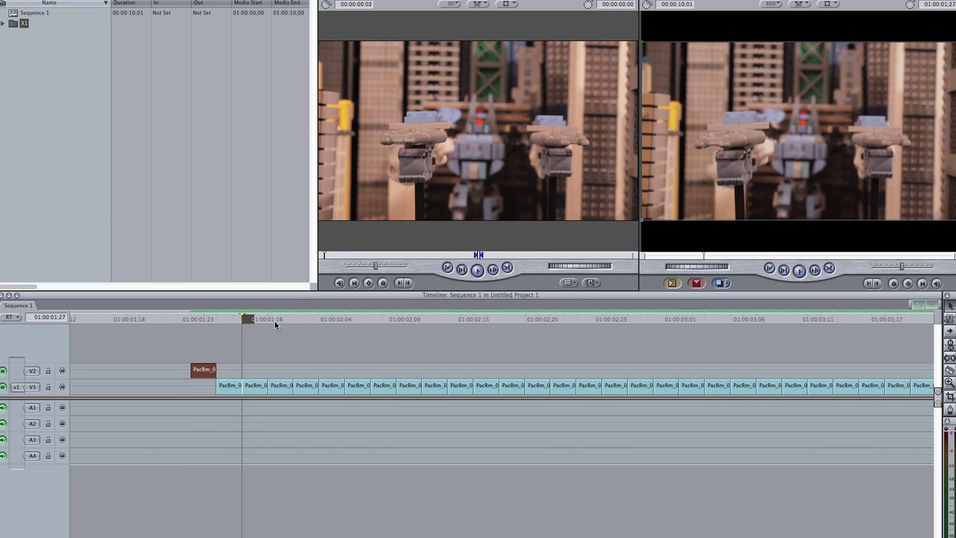
Compare the first two stills, and move the second still on track V1 directly beneath the first still on V2.
{"action": "left_click", "coordinate": [217, 320]}
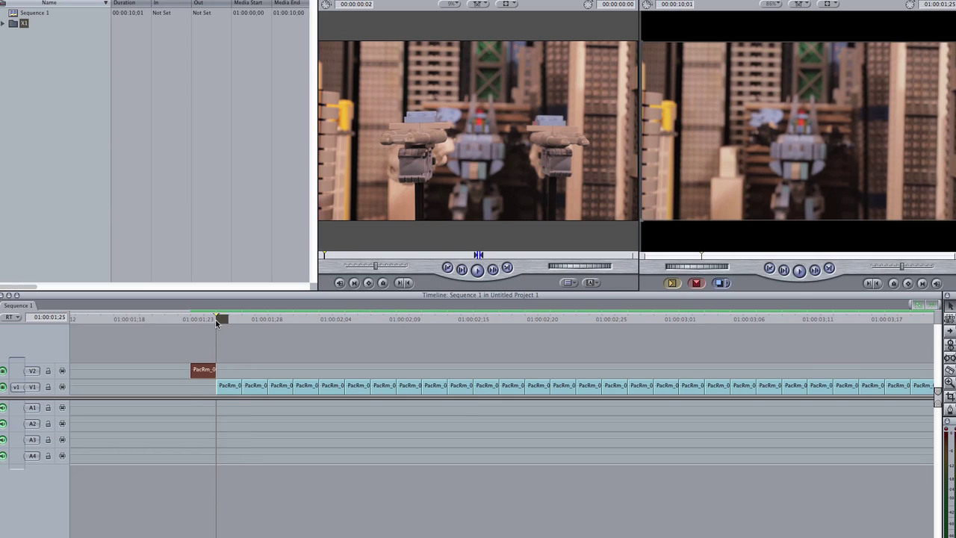
{"action": "left_click", "coordinate": [188, 321]}
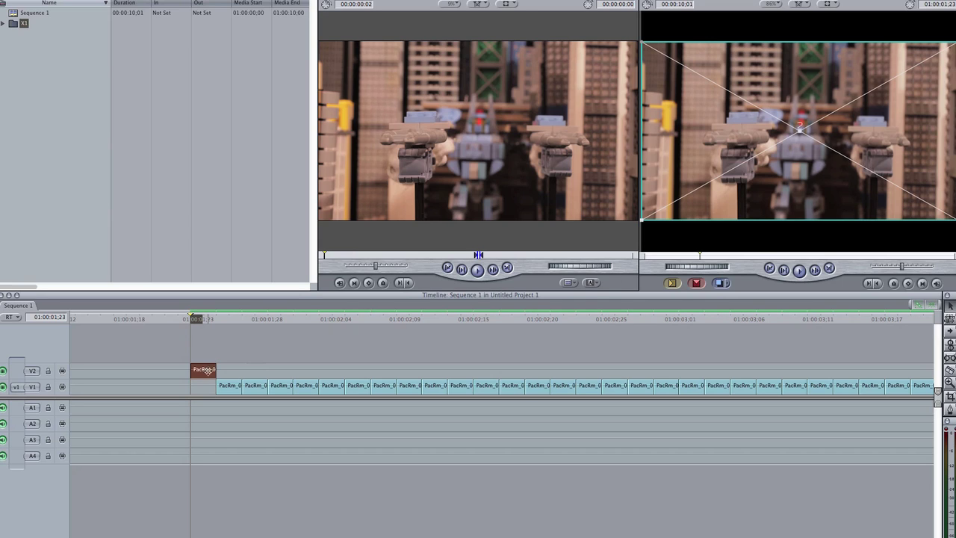
{"action": "left_click", "coordinate": [217, 319]}
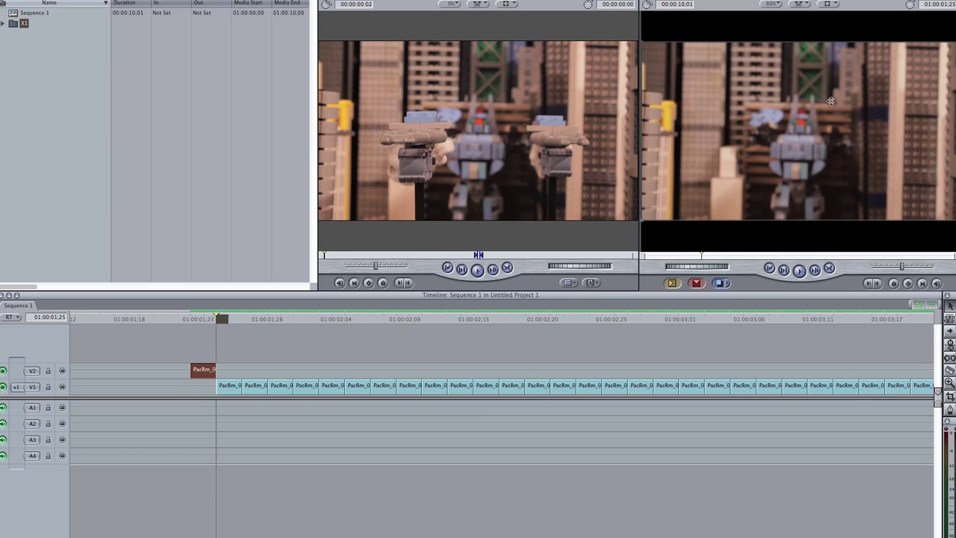
{"action": "left_click", "coordinate": [229, 386]}
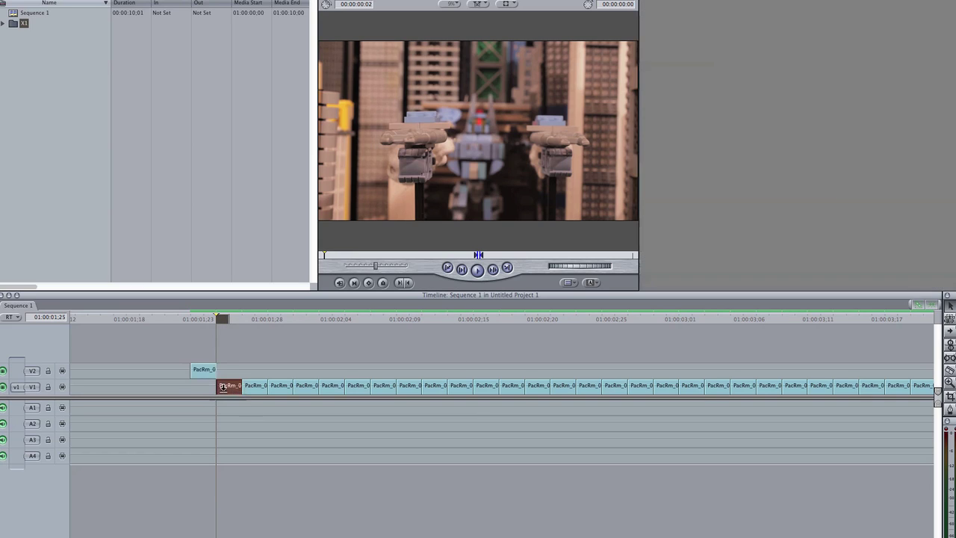
{"action": "left_click_drag", "start_coordinate": [202, 387], "coordinate": [203, 385]}
{"action": "left_click", "coordinate": [200, 320]}
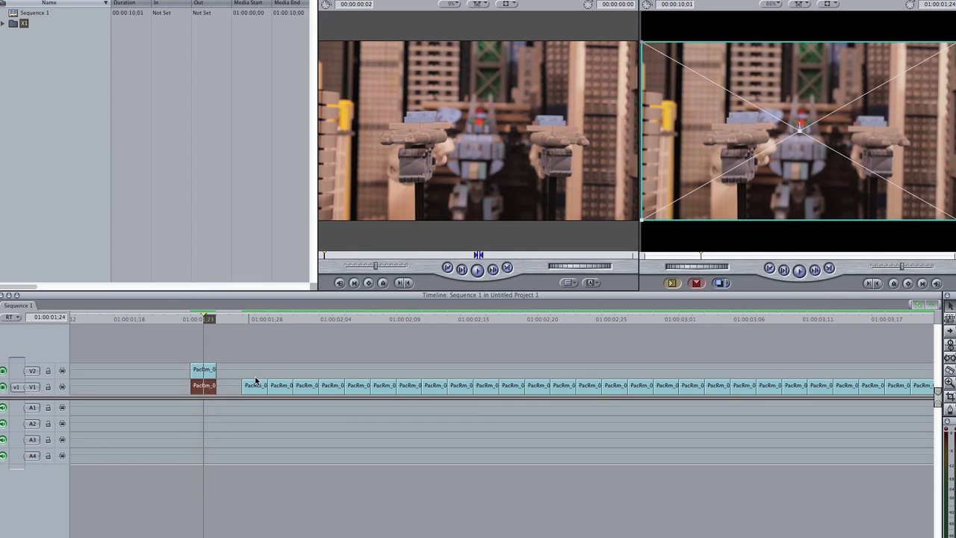
Stack the following stills as alternating pairs, fist frames on V2 and clean background frames on V1, until six pairs sit end to end.
{"action": "left_click_drag", "start_coordinate": [253, 390], "coordinate": [230, 390]}
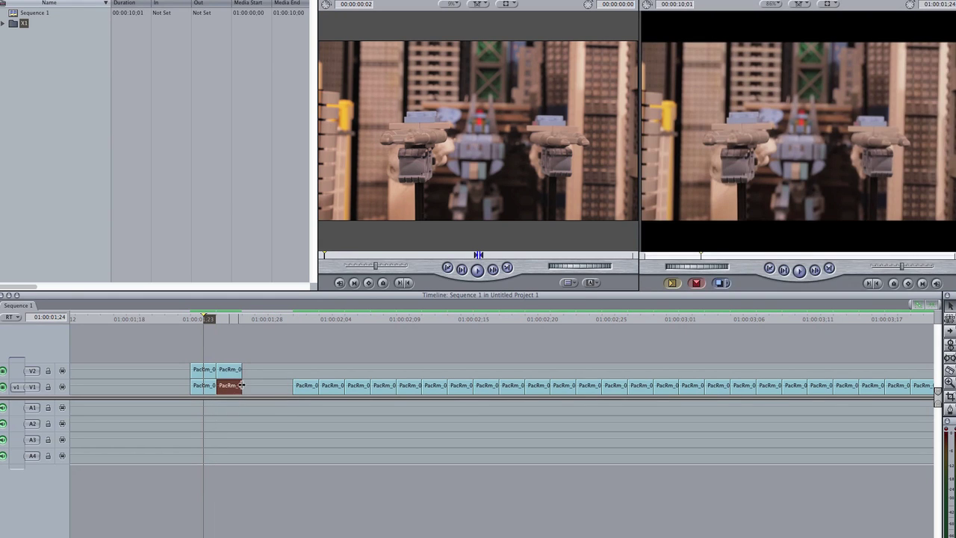
{"action": "left_click", "coordinate": [298, 386]}
{"action": "left_click_drag", "start_coordinate": [296, 386], "coordinate": [255, 371]}
{"action": "left_click_drag", "start_coordinate": [337, 392], "coordinate": [277, 369]}
{"action": "left_click", "coordinate": [387, 388]}
{"action": "left_click_drag", "start_coordinate": [388, 389], "coordinate": [303, 370]}
{"action": "left_click_drag", "start_coordinate": [439, 389], "coordinate": [329, 370]}
{"action": "left_click", "coordinate": [458, 389]}
{"action": "left_click", "coordinate": [482, 385]}
{"action": "left_click_drag", "start_coordinate": [481, 385], "coordinate": [329, 386]}
Play the six stacked pairs of stills from the first clip and stop playback.
{"action": "left_click", "coordinate": [192, 319]}
{"action": "mouse_move", "coordinate": [207, 322]}
{"action": "left_mouse_down"}
{"action": "mouse_move", "coordinate": [256, 322]}
{"action": "mouse_move", "coordinate": [190, 322]}
{"action": "left_mouse_up"}
{"action": "key", "text": "space"}
{"action": "key", "text": "space"}
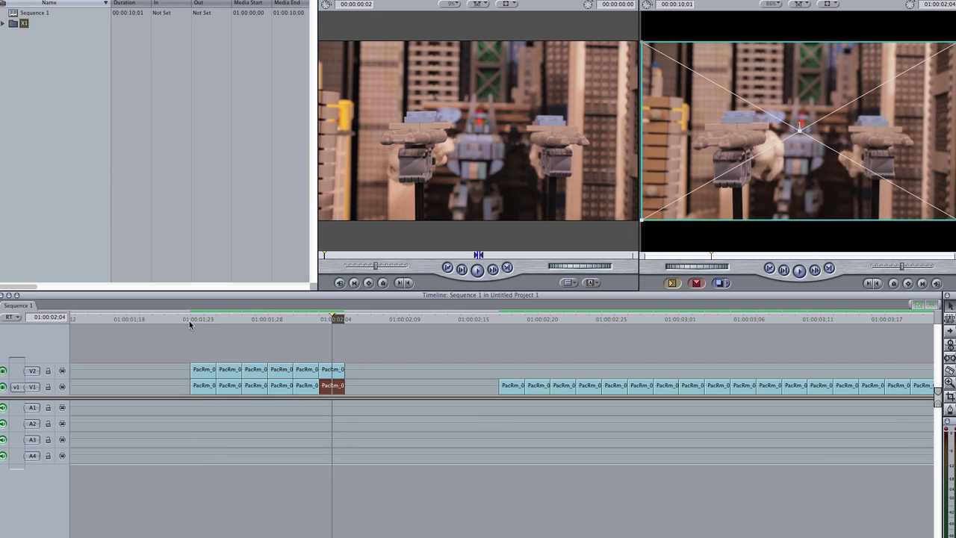
Scrub through the fist frames, turn off the visibility of track V2, and scrub through the clean background frames on V1.
{"action": "left_click_drag", "start_coordinate": [232, 320], "coordinate": [279, 336]}
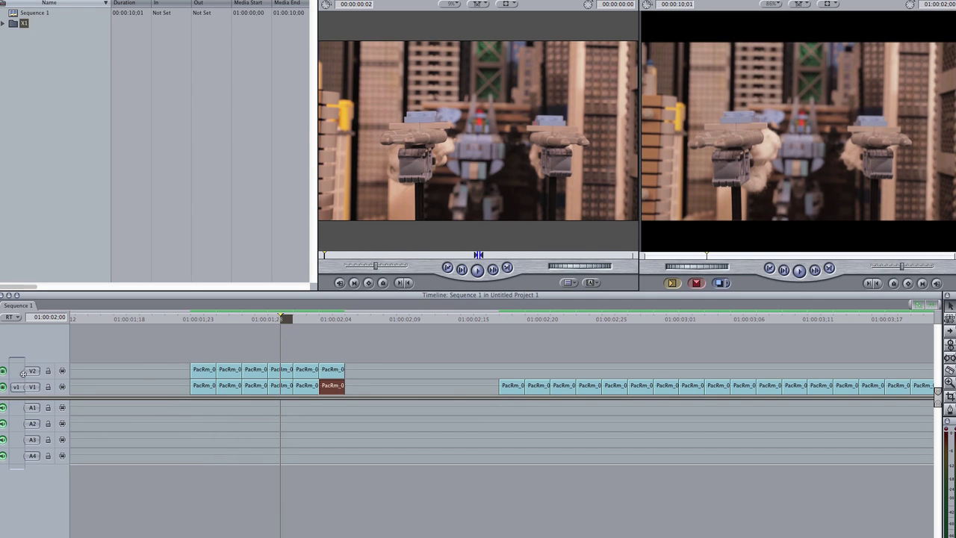
{"action": "left_click", "coordinate": [147, 371]}
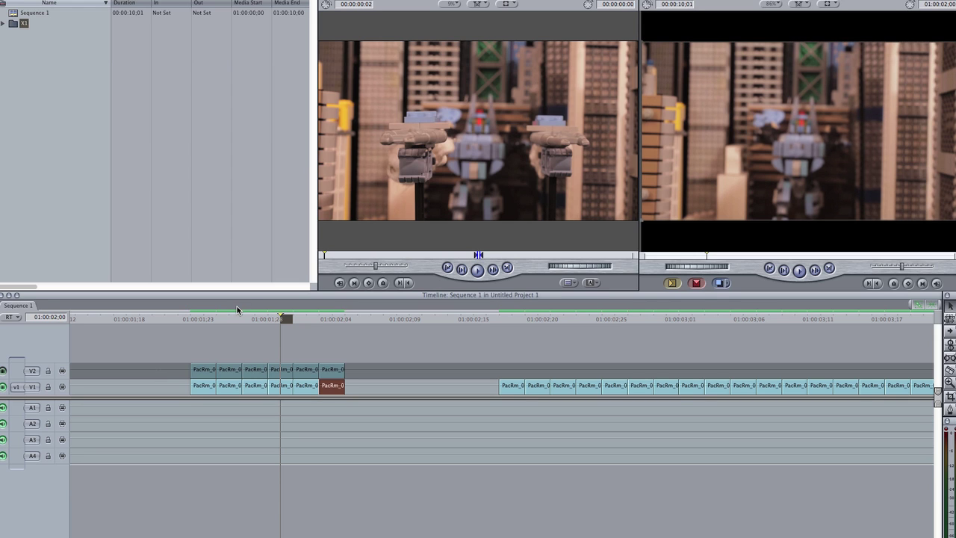
{"action": "left_click_drag", "start_coordinate": [230, 317], "coordinate": [308, 337]}
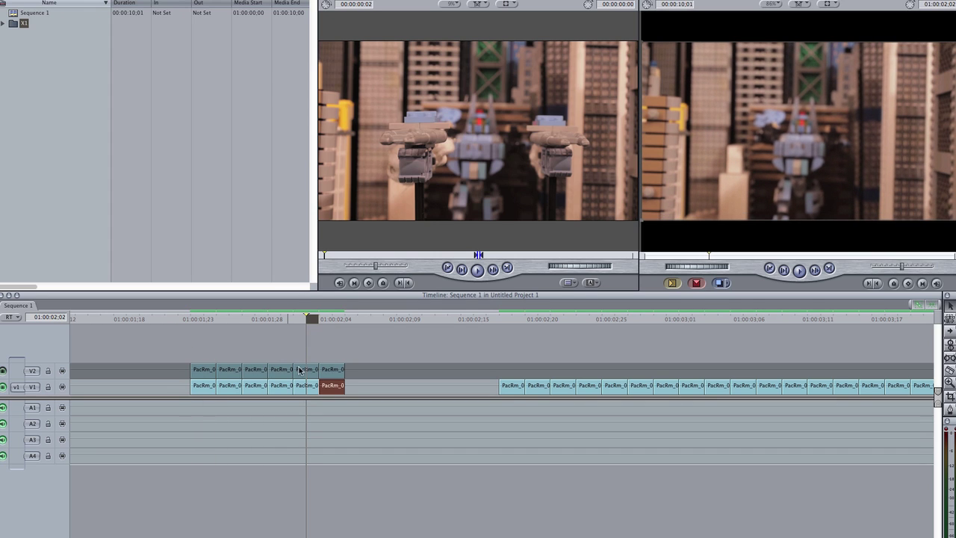
Mark In at 01:00:01;23 and Out at 01:00:02;05 around the paired stills, and check the background frames within that range.
{"action": "left_click", "coordinate": [188, 320]}
{"action": "key", "text": "i"}
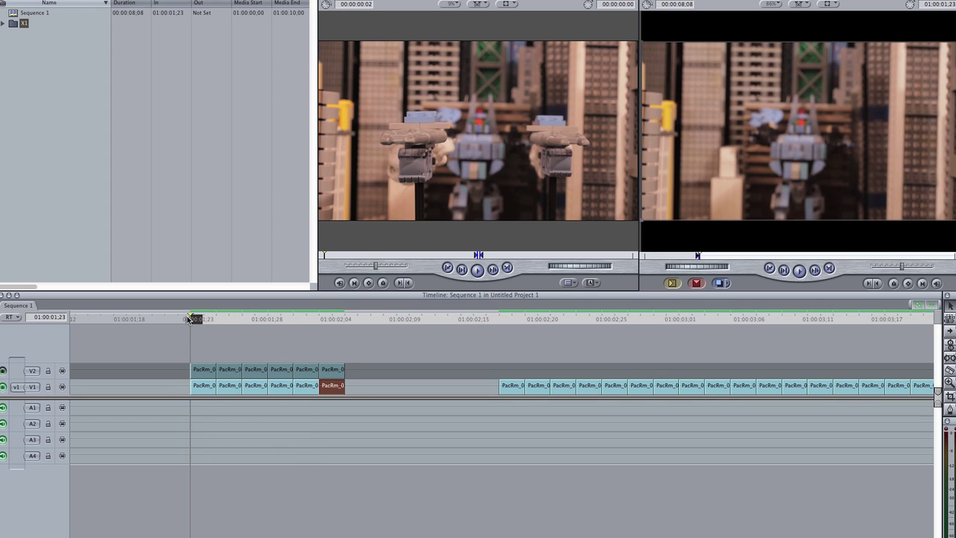
{"action": "left_click", "coordinate": [346, 327]}
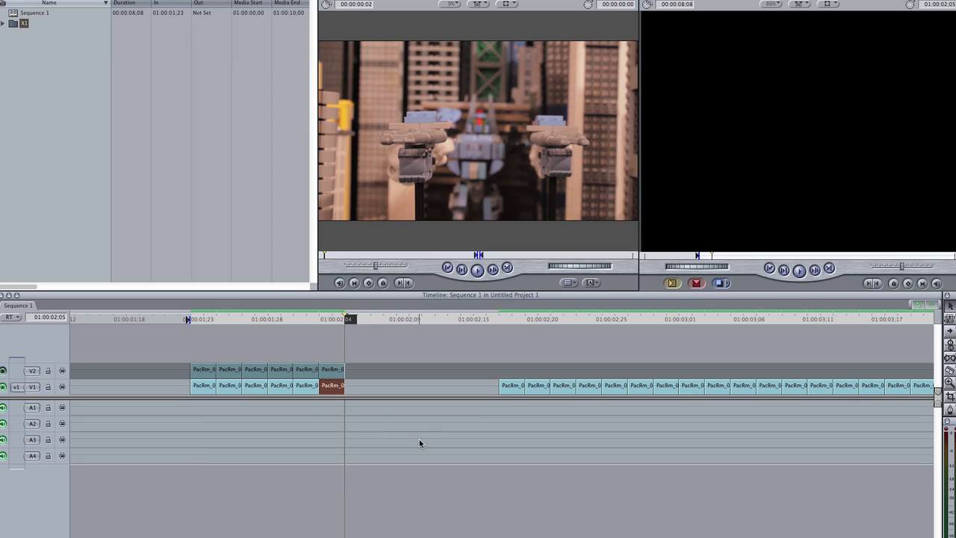
{"action": "key", "text": "o"}
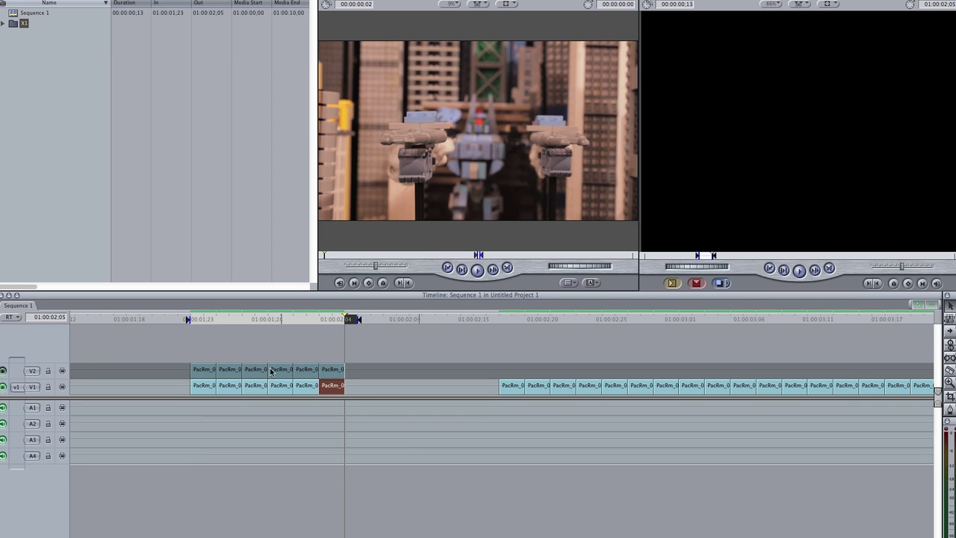
{"action": "left_click", "coordinate": [256, 320]}
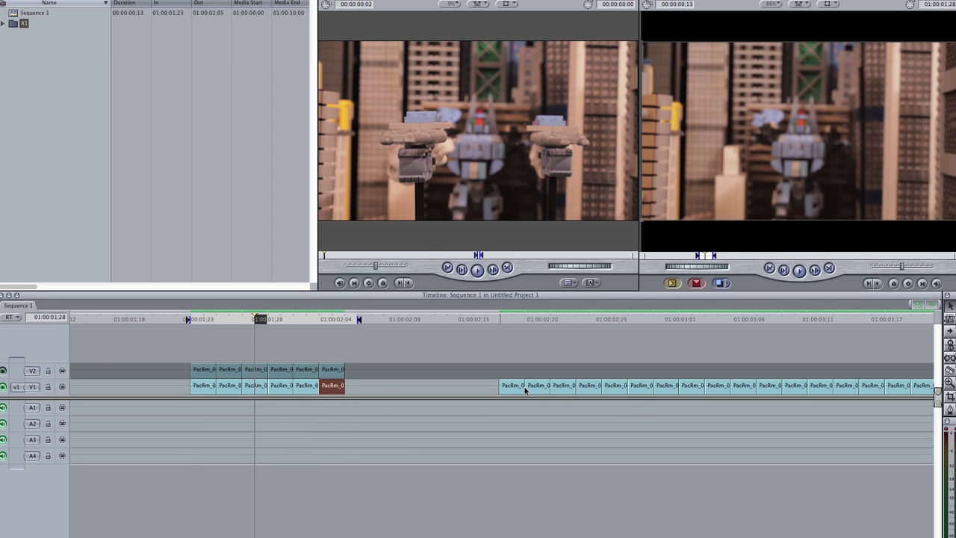
{"action": "left_click_drag", "start_coordinate": [255, 323], "coordinate": [204, 321]}
{"action": "key", "text": "Right"}
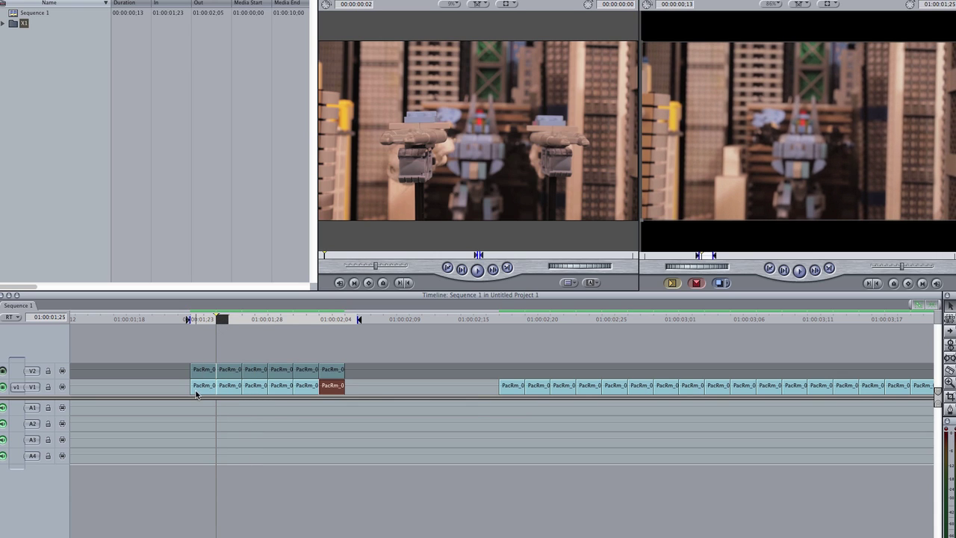
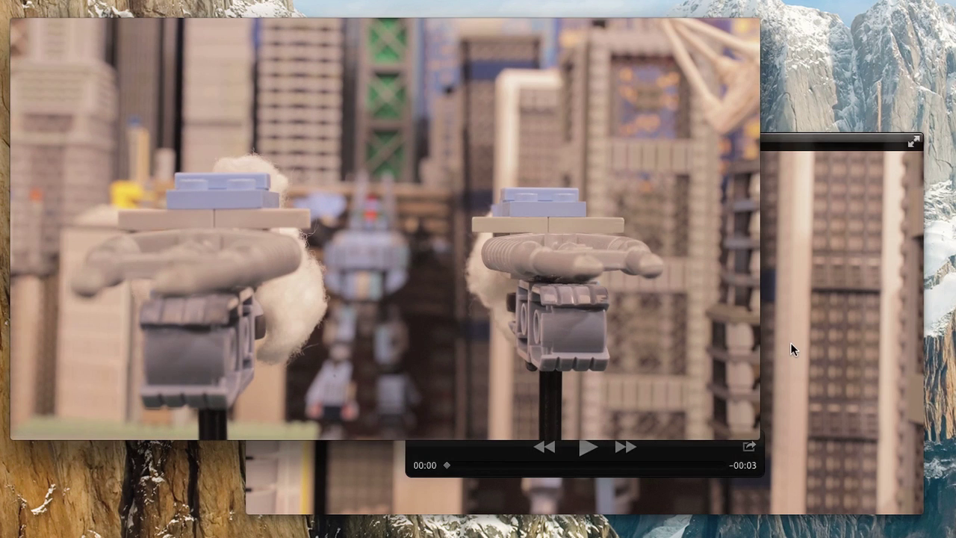
Compare the exported movies flying fists with supports plate.mov and flying fists with supports.mov in their player windows.
{"action": "left_click", "coordinate": [791, 344]}
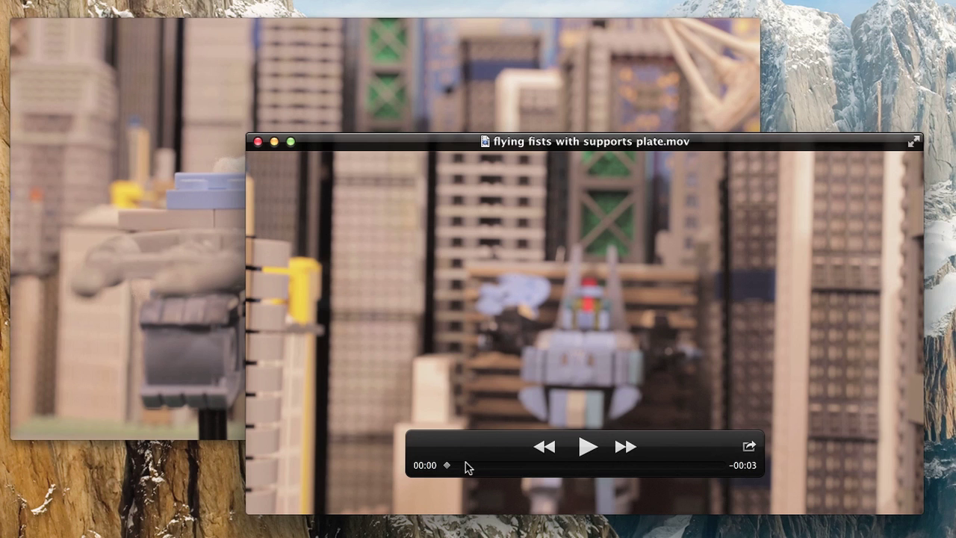
{"action": "left_click_drag", "start_coordinate": [470, 466], "coordinate": [489, 466]}
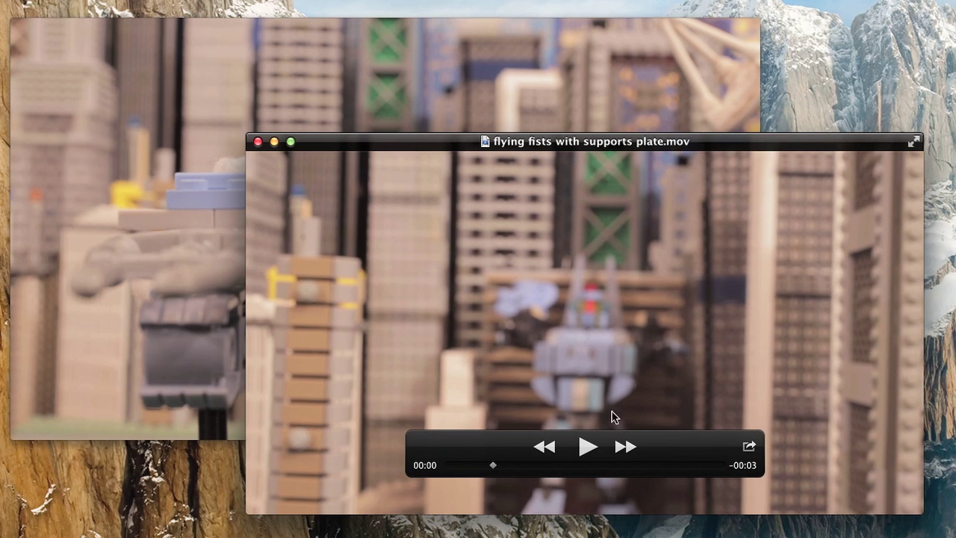
{"action": "mouse_move", "coordinate": [251, 30]}
{"action": "left_mouse_down"}
{"action": "mouse_move", "coordinate": [196, 0]}
{"action": "mouse_move", "coordinate": [307, 43]}
{"action": "mouse_move", "coordinate": [362, 83]}
{"action": "mouse_move", "coordinate": [417, 105]}
{"action": "mouse_move", "coordinate": [339, 51]}
{"action": "mouse_move", "coordinate": [251, 16]}
{"action": "left_mouse_up"}
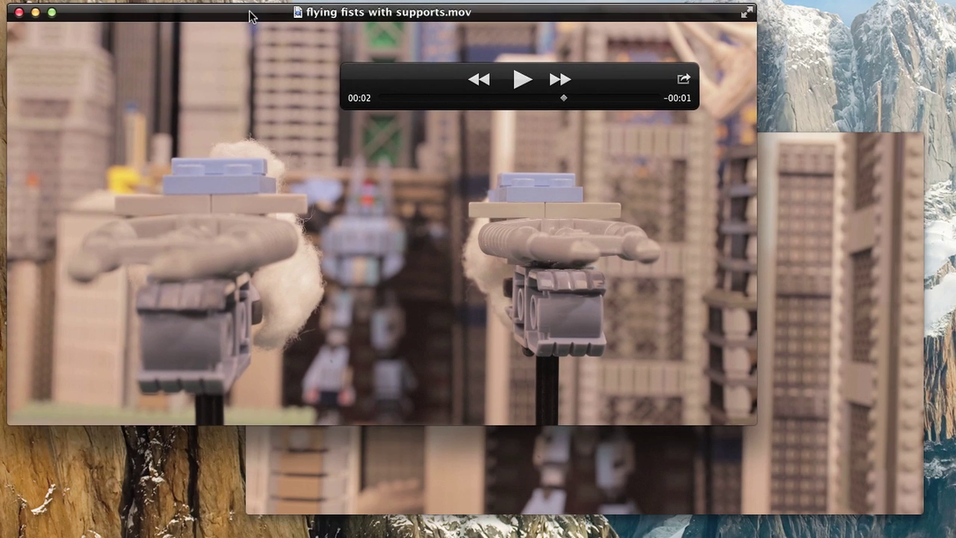
{"action": "left_click", "coordinate": [802, 261]}
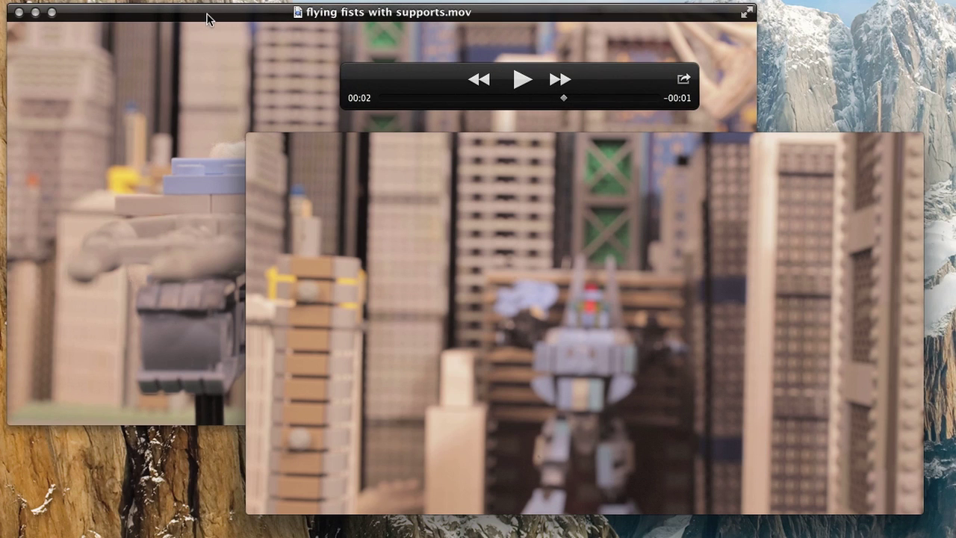
{"action": "left_click", "coordinate": [208, 18]}
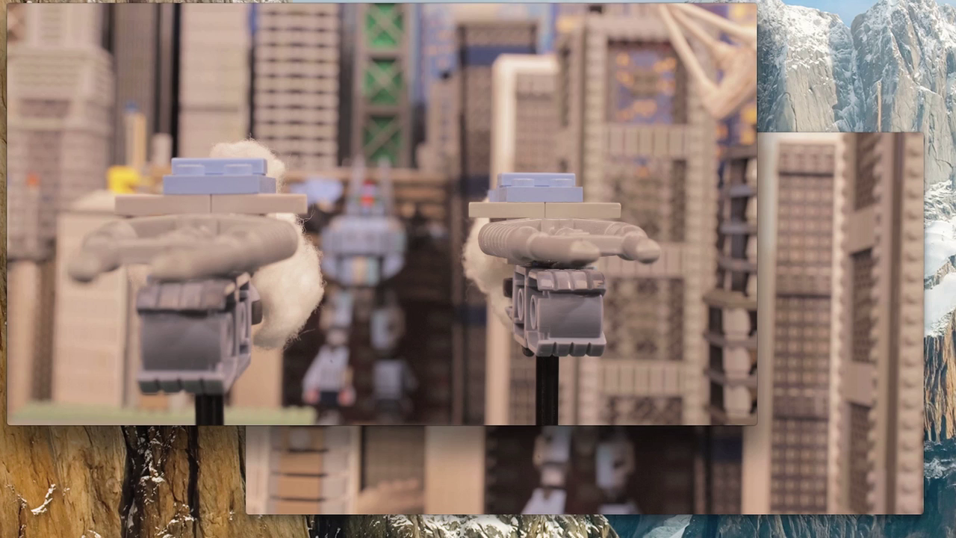
{"action": "mouse_move", "coordinate": [137, 22]}
{"action": "left_click_drag", "start_coordinate": [137, 22], "coordinate": [309, 107]}
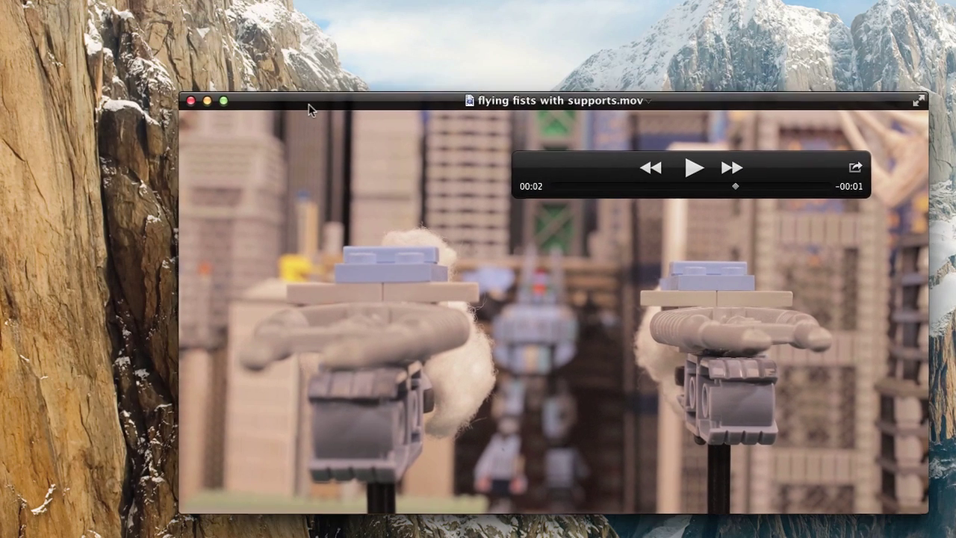
{"action": "mouse_move", "coordinate": [397, 491]}
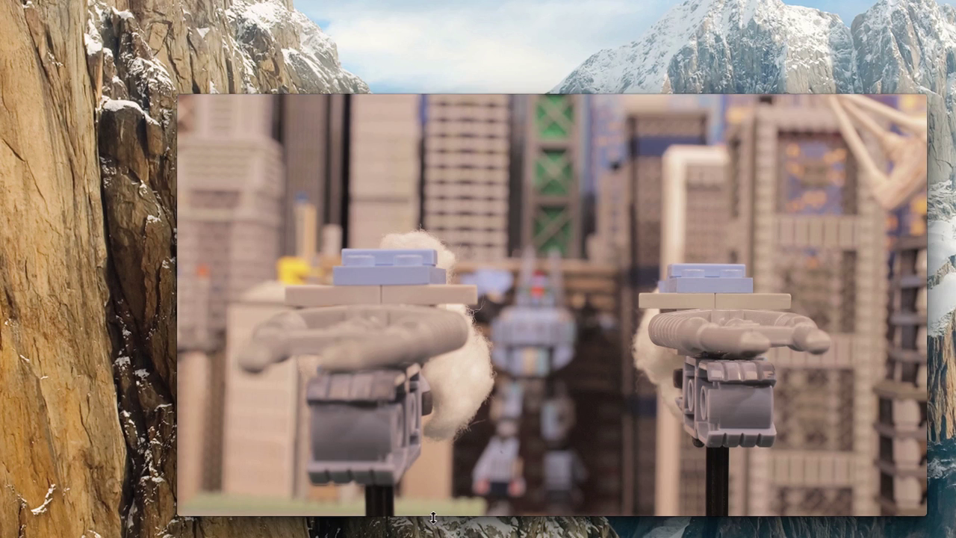
{"action": "mouse_move", "coordinate": [712, 438]}
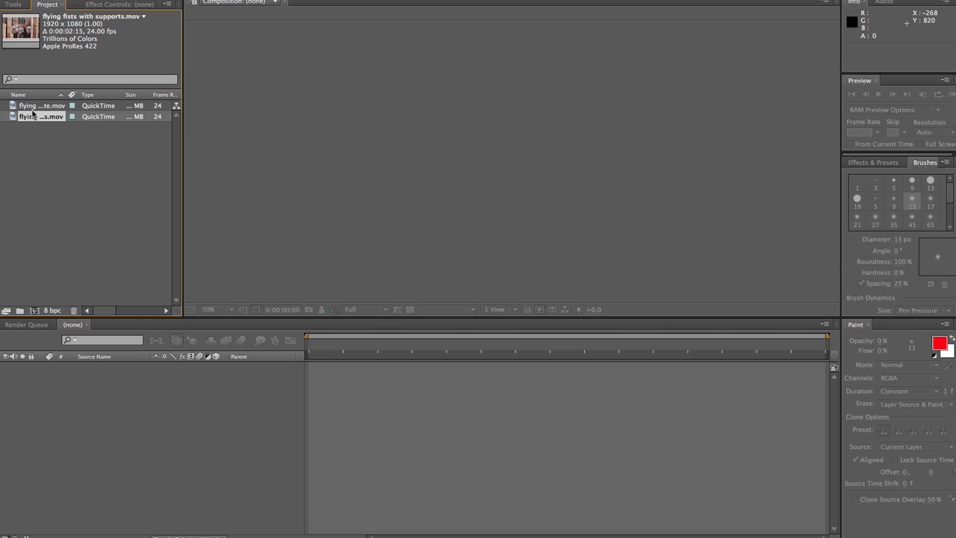
Switch to After Effects and preview the footage of flying fists with supports.mov and flying fists with supports plate.mov.
{"action": "double_click", "coordinate": [33, 118]}
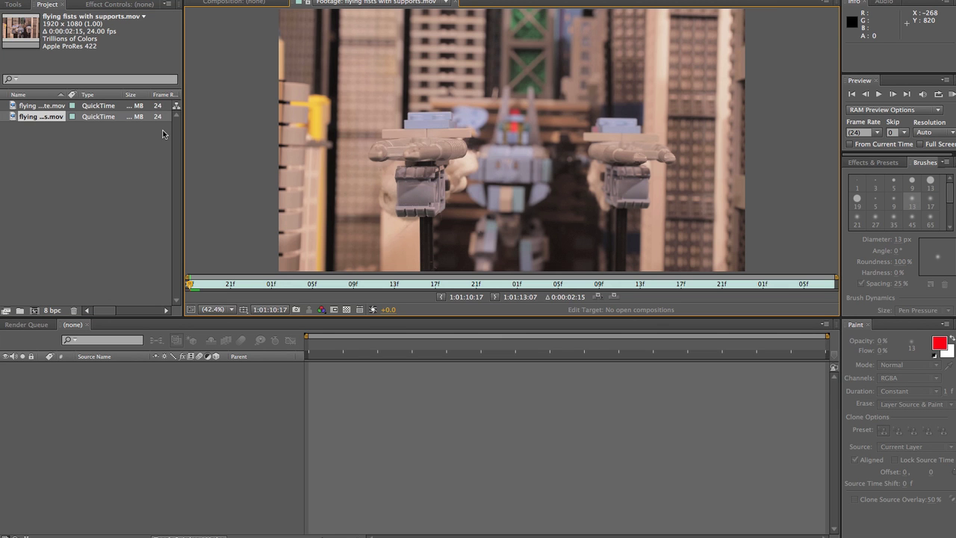
{"action": "key", "text": "space"}
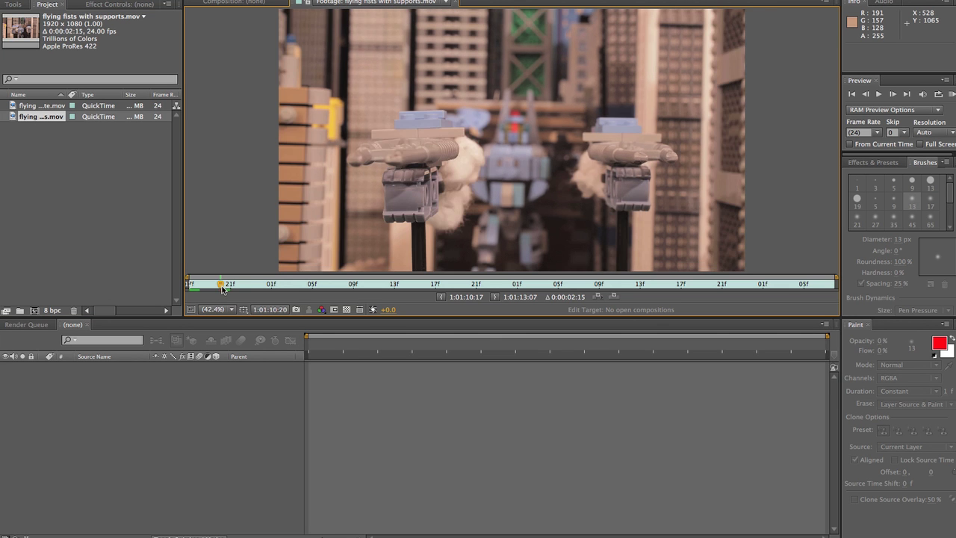
{"action": "key", "text": "space"}
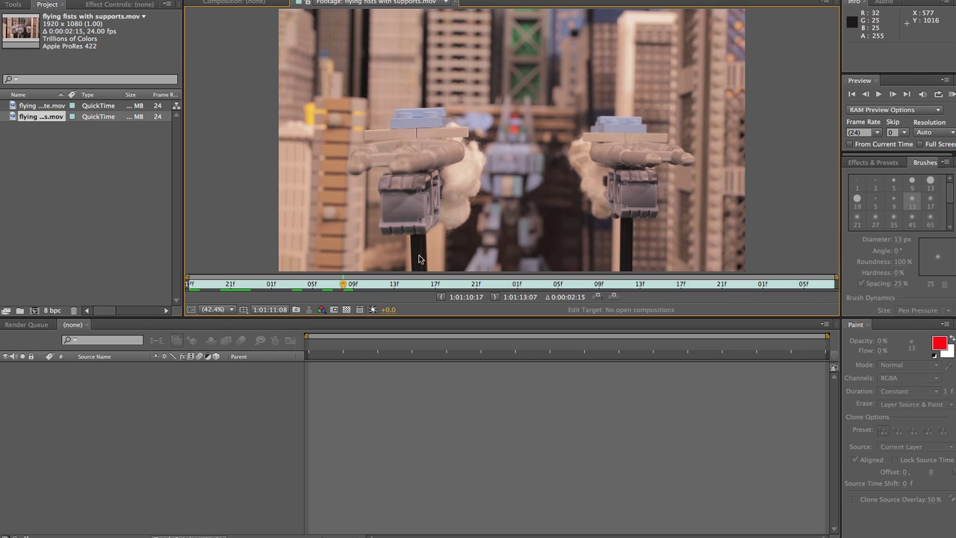
{"action": "double_click", "coordinate": [28, 108]}
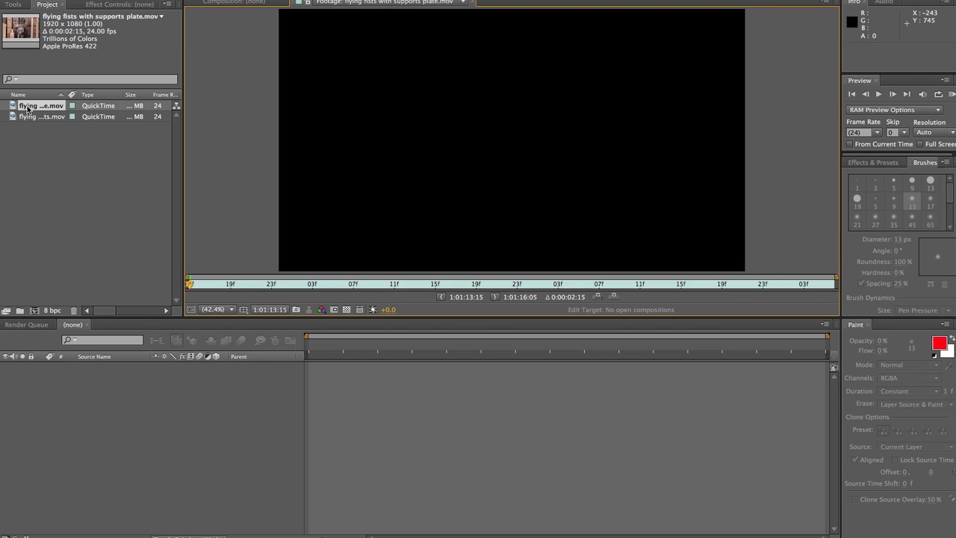
Create a composition from flying fists with supports.mov and add flying fists with supports plate.mov as the layer beneath it.
{"action": "left_click_drag", "start_coordinate": [26, 119], "coordinate": [339, 355]}
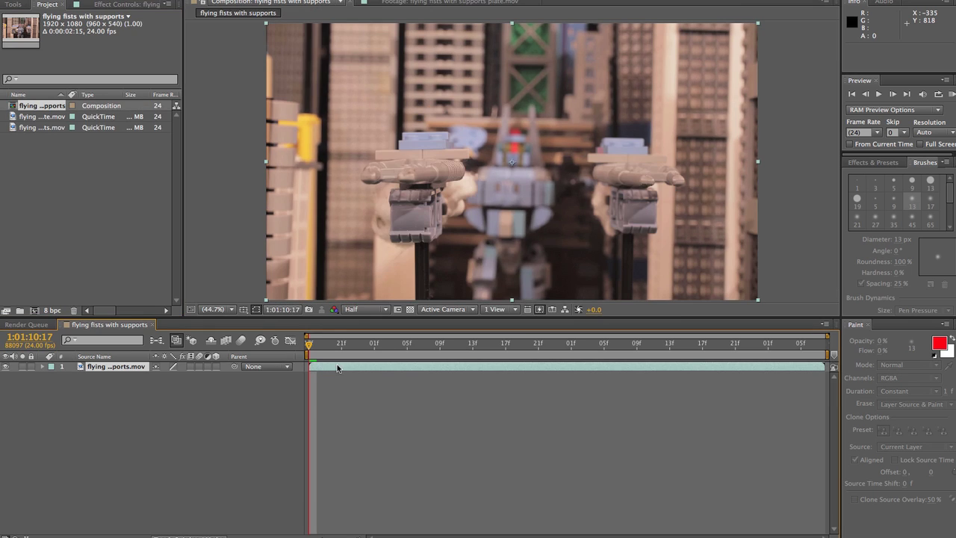
{"action": "left_click", "coordinate": [326, 347]}
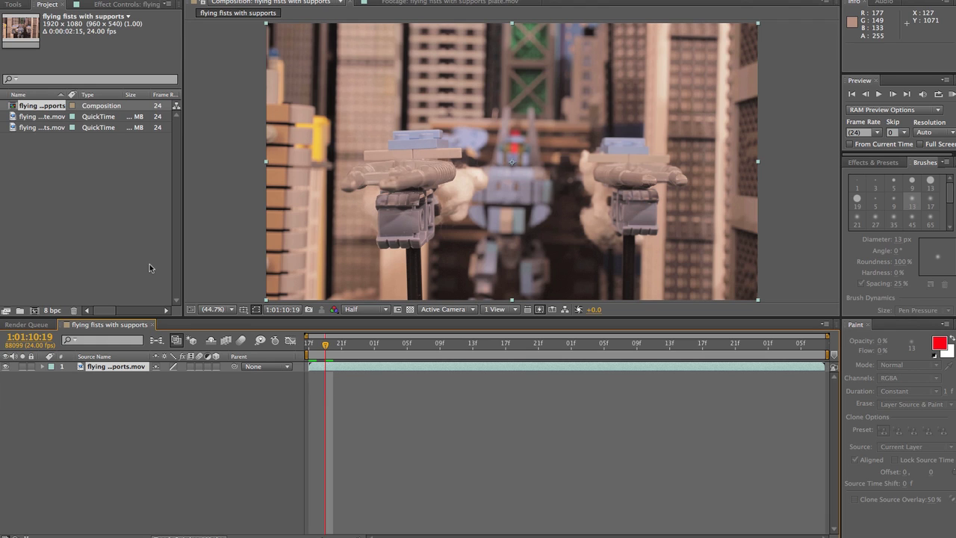
{"action": "left_click", "coordinate": [30, 117]}
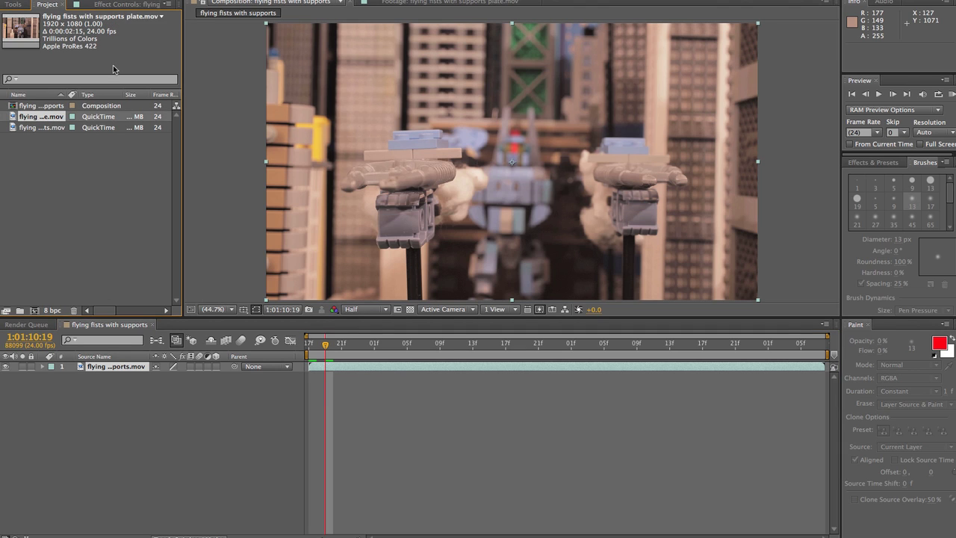
{"action": "left_click_drag", "start_coordinate": [35, 119], "coordinate": [386, 379]}
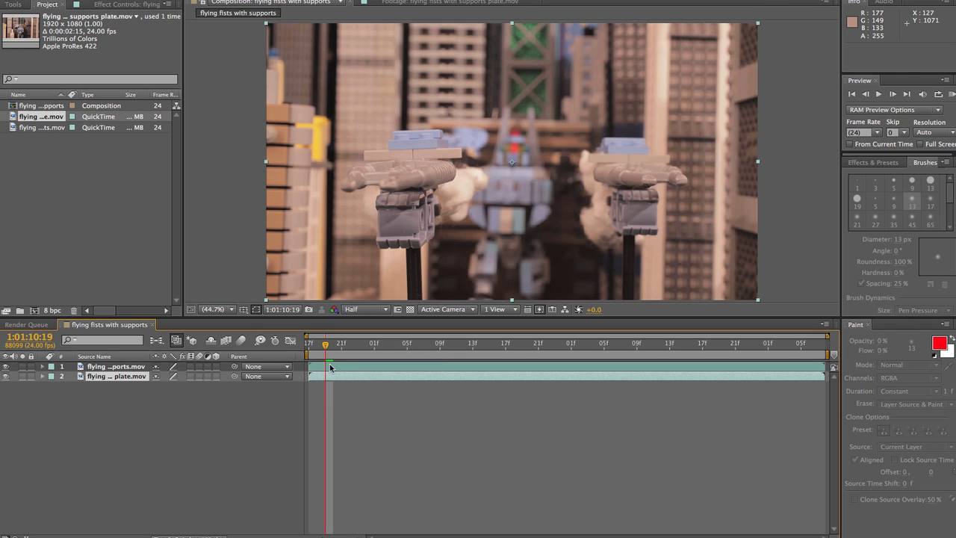
Set the current time to 1:01:10:22 and select the flying fists with supports plate.mov layer.
{"action": "left_click", "coordinate": [349, 346]}
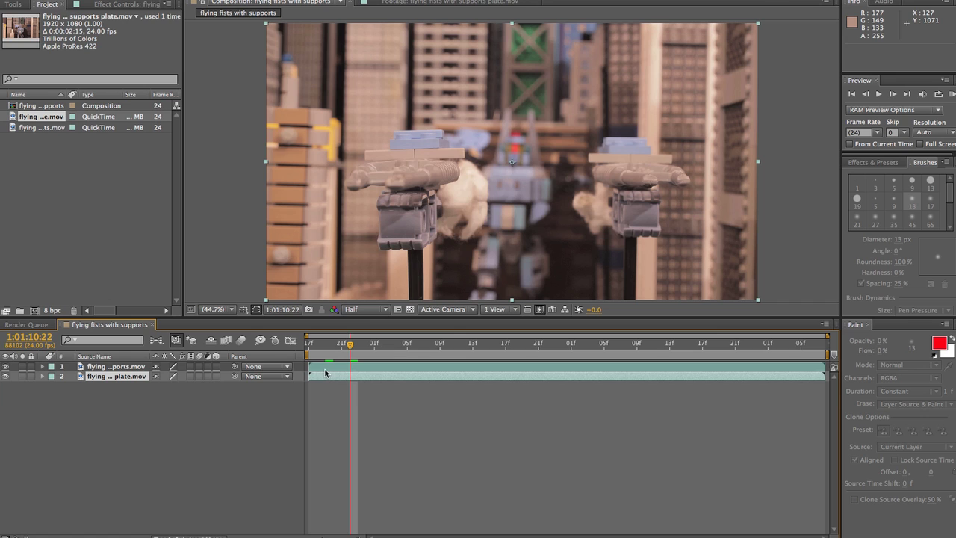
{"action": "left_click", "coordinate": [320, 368]}
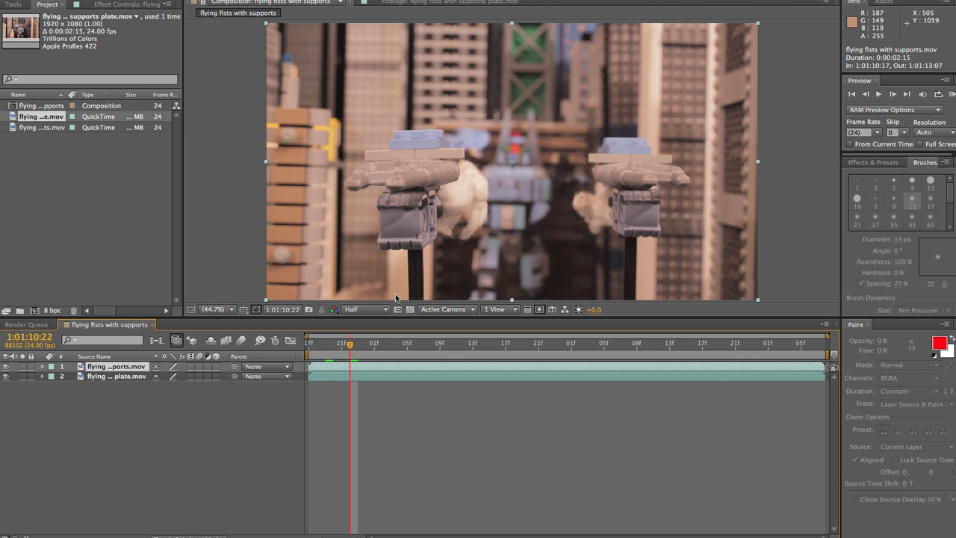
{"action": "left_click", "coordinate": [352, 378]}
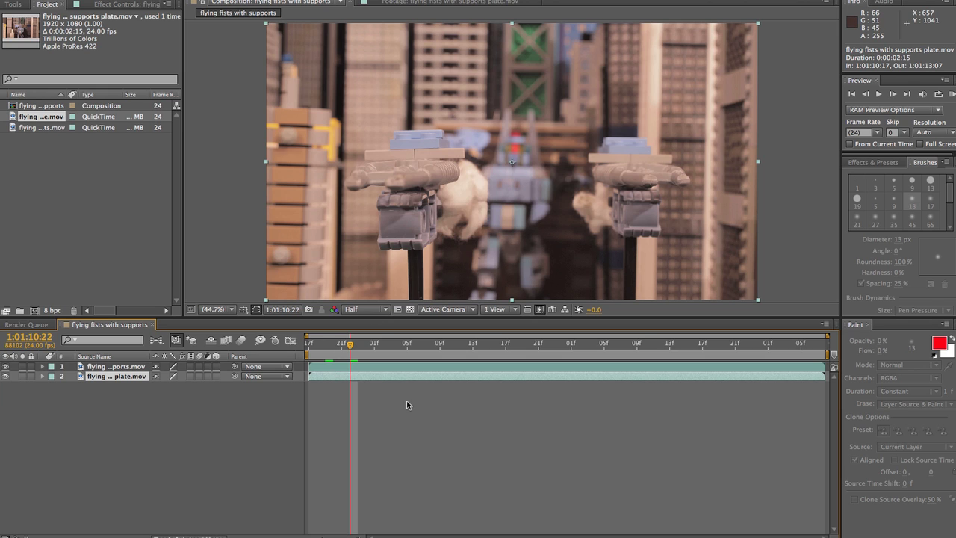
Add a new mask to the flying fists with supports.mov layer.
{"action": "left_click", "coordinate": [372, 368]}
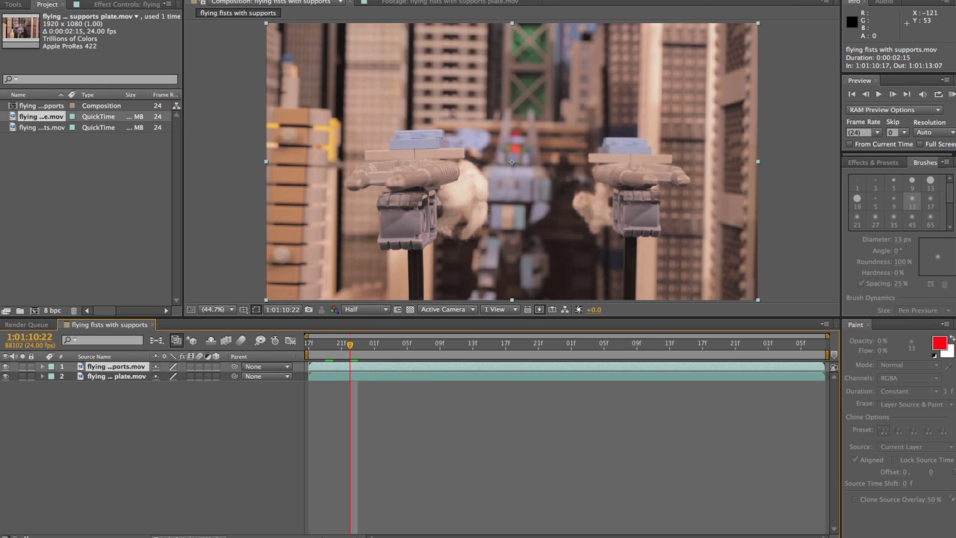
{"action": "left_click", "coordinate": [200, 0]}
{"action": "mouse_move", "coordinate": [227, 51]}
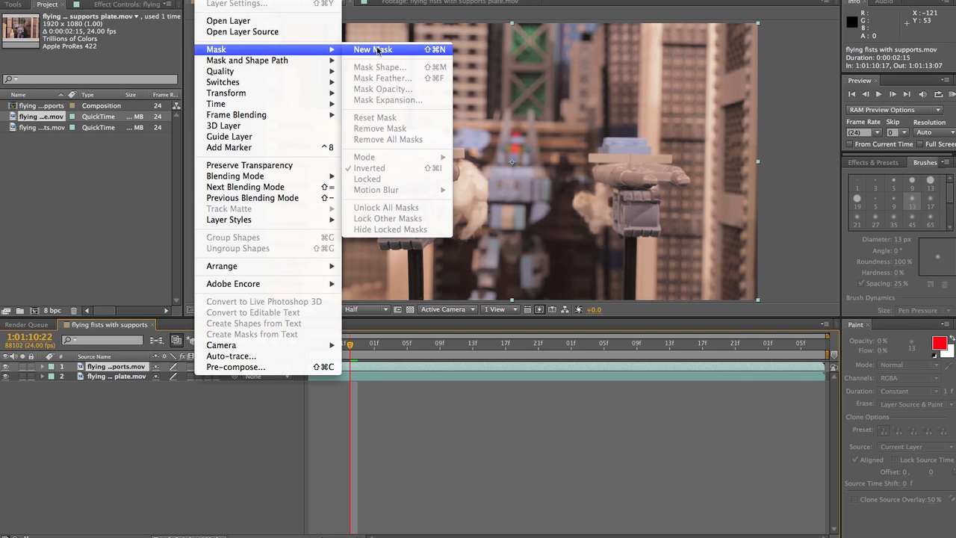
{"action": "left_click", "coordinate": [374, 49]}
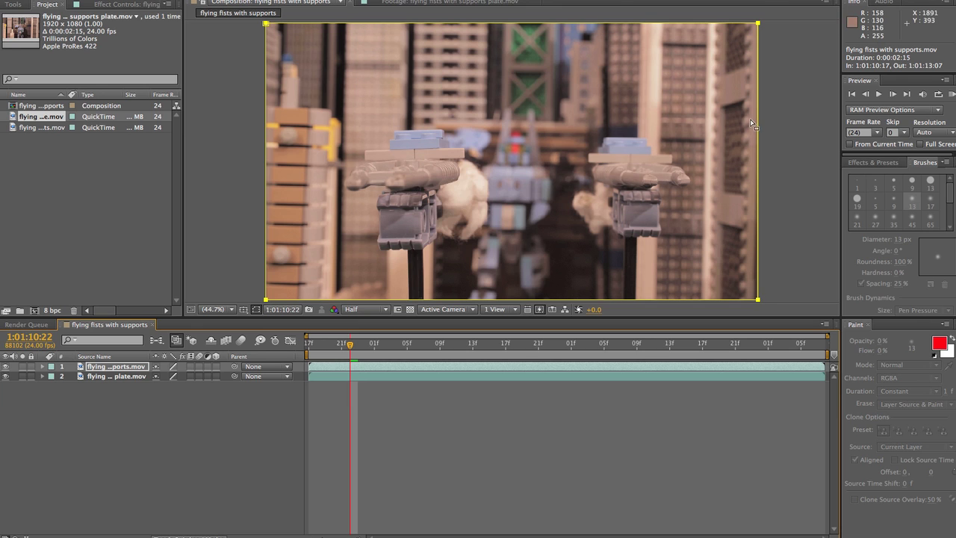
Try out the mask by pulling its upper-right vertex across the frame and back inside the upper-right corner.
{"action": "left_click", "coordinate": [767, 33]}
{"action": "left_click_drag", "start_coordinate": [757, 24], "coordinate": [340, 252]}
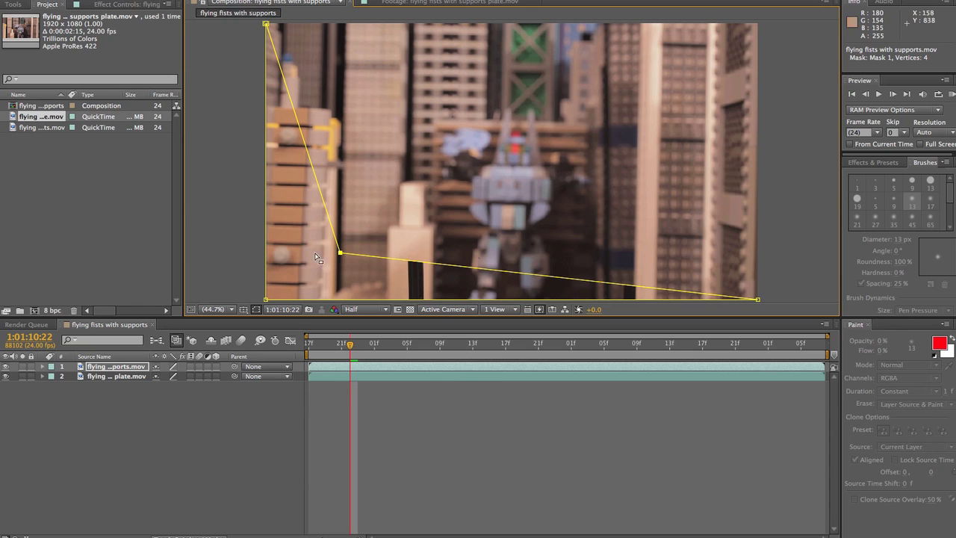
{"action": "left_click_drag", "start_coordinate": [341, 253], "coordinate": [691, 100]}
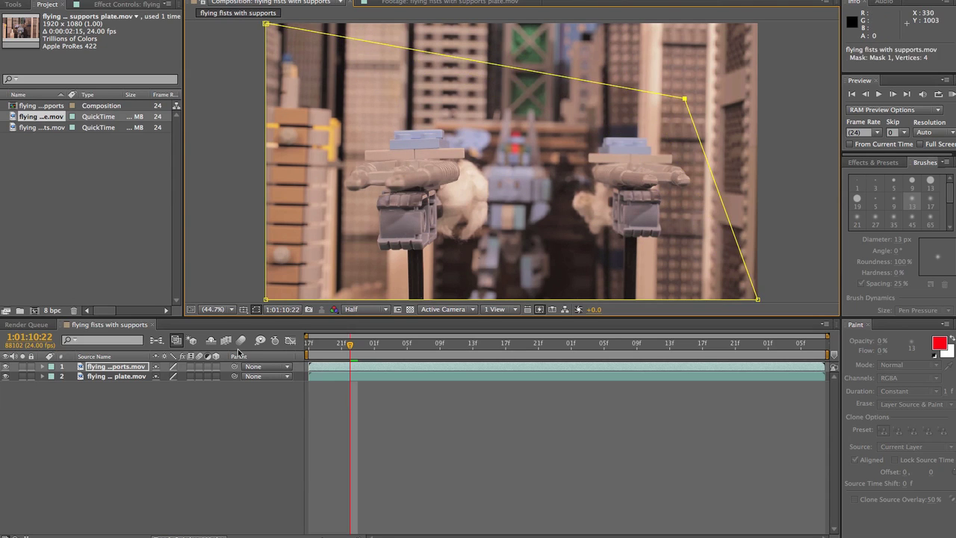
Expand the mask properties of the flying fists with supports.mov layer and set Mask 1 to Inverted.
{"action": "left_click", "coordinate": [42, 366]}
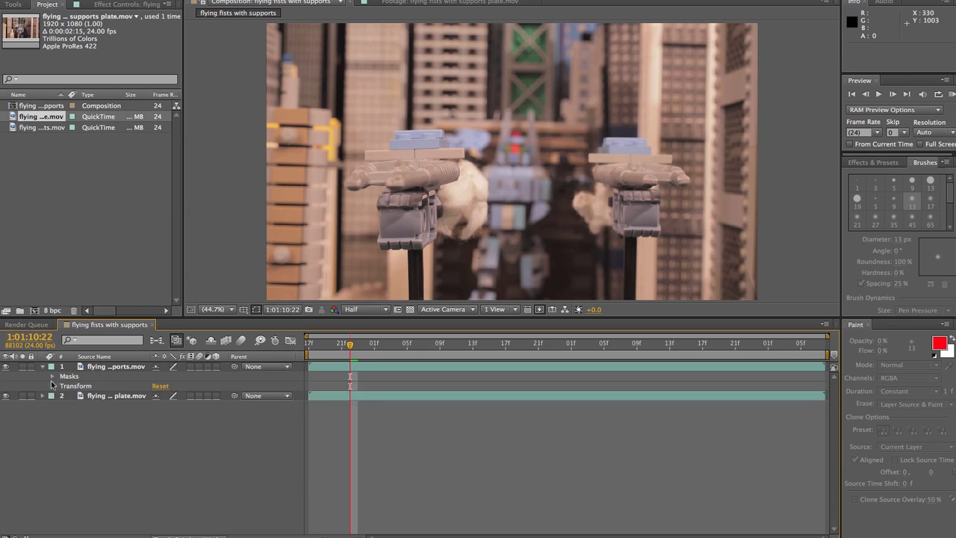
{"action": "left_click", "coordinate": [51, 377]}
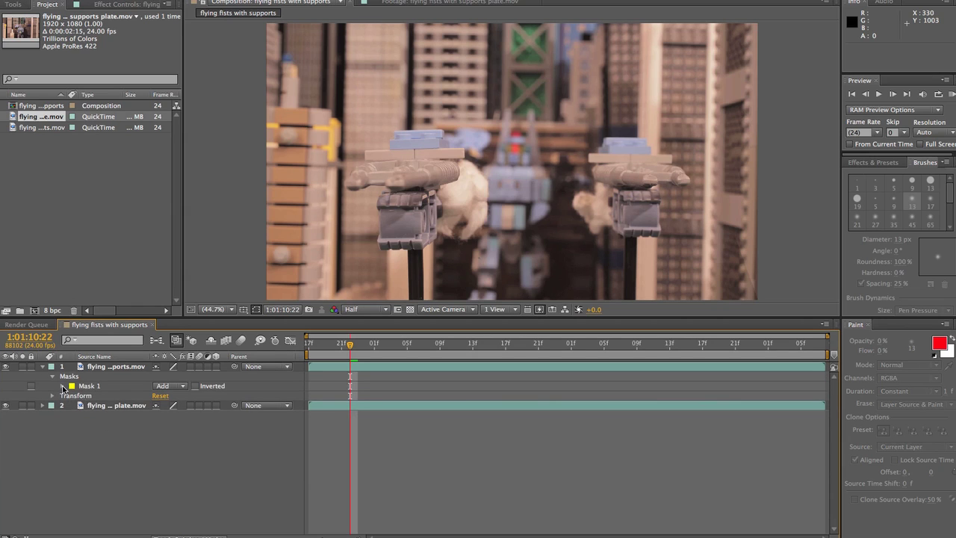
{"action": "left_click", "coordinate": [63, 387]}
{"action": "left_click", "coordinate": [196, 386]}
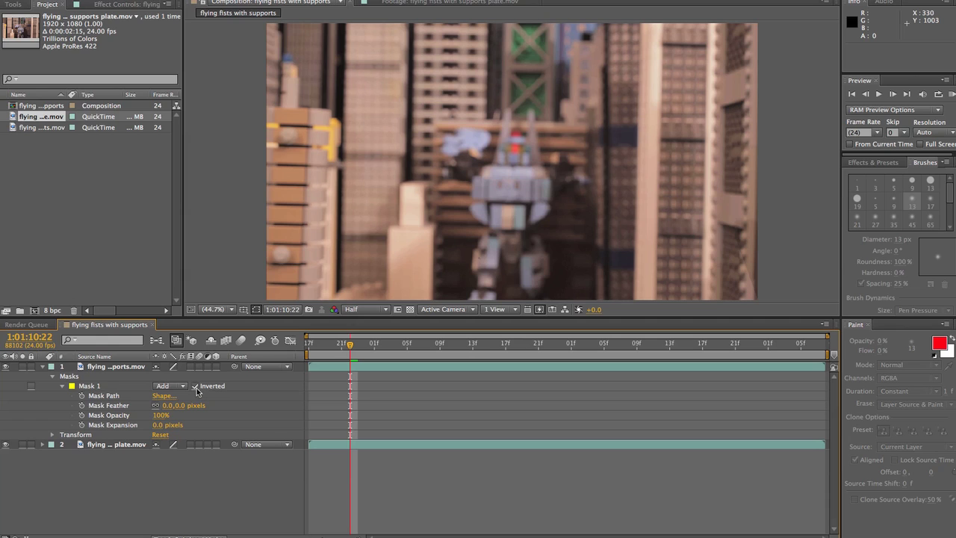
Move the four vertices of Mask 1 to enclose the black support under the left fist, extending just below the frame.
{"action": "left_click", "coordinate": [361, 368]}
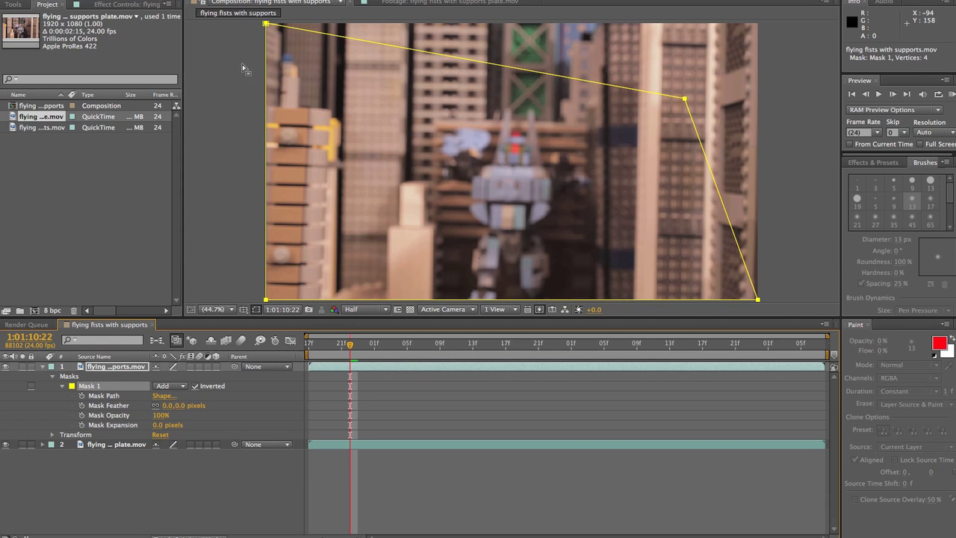
{"action": "double_click", "coordinate": [267, 25]}
{"action": "left_click_drag", "start_coordinate": [267, 24], "coordinate": [403, 255]}
{"action": "left_click_drag", "start_coordinate": [685, 99], "coordinate": [426, 249]}
{"action": "left_click_drag", "start_coordinate": [265, 301], "coordinate": [402, 306]}
{"action": "left_click", "coordinate": [758, 299]}
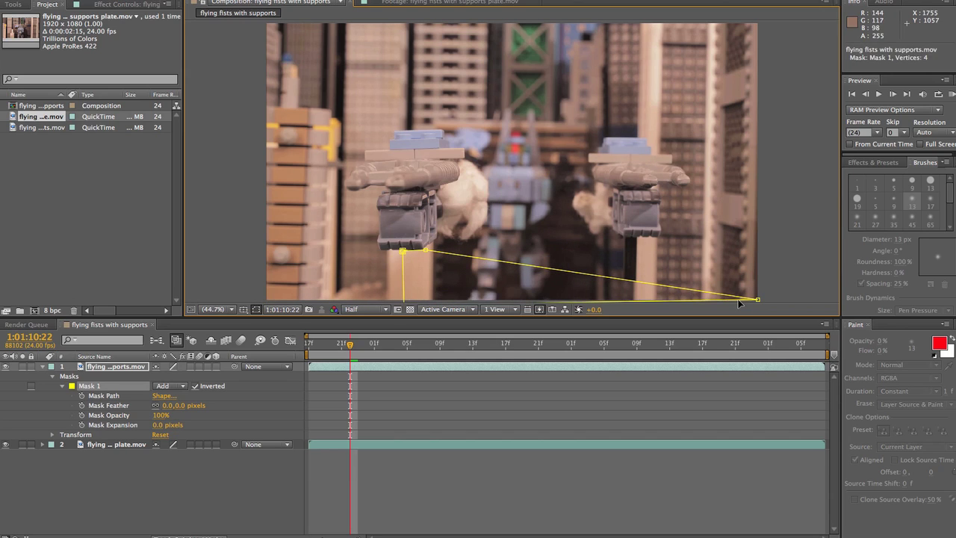
{"action": "left_click_drag", "start_coordinate": [712, 317], "coordinate": [432, 308]}
{"action": "left_click", "coordinate": [441, 286]}
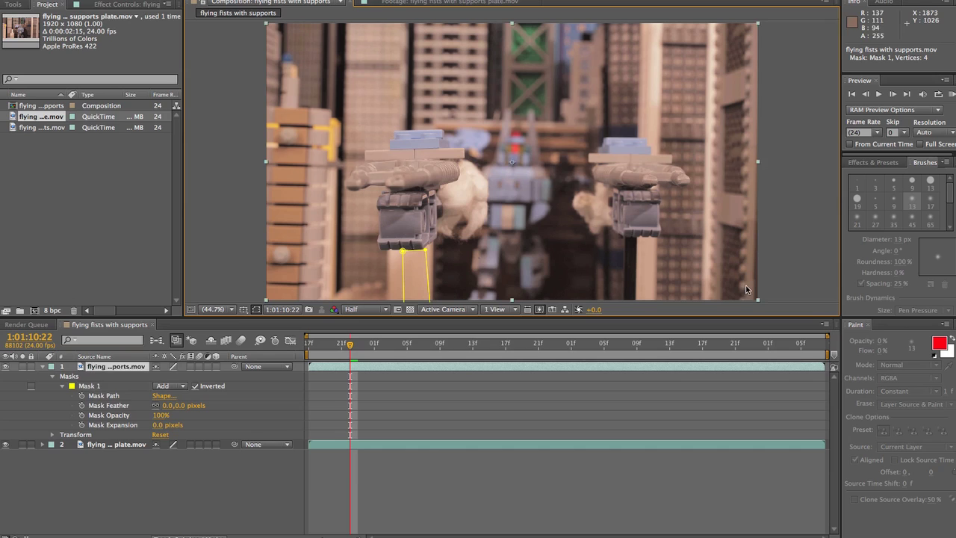
Reselect the mask and shift its upper-left vertex slightly inward at the base of the left fist.
{"action": "left_click", "coordinate": [742, 410]}
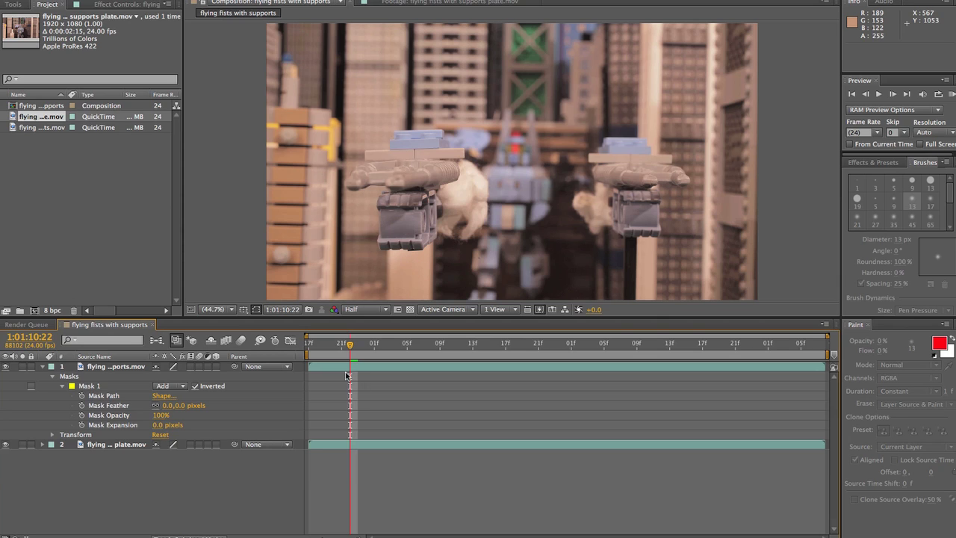
{"action": "left_click", "coordinate": [421, 283]}
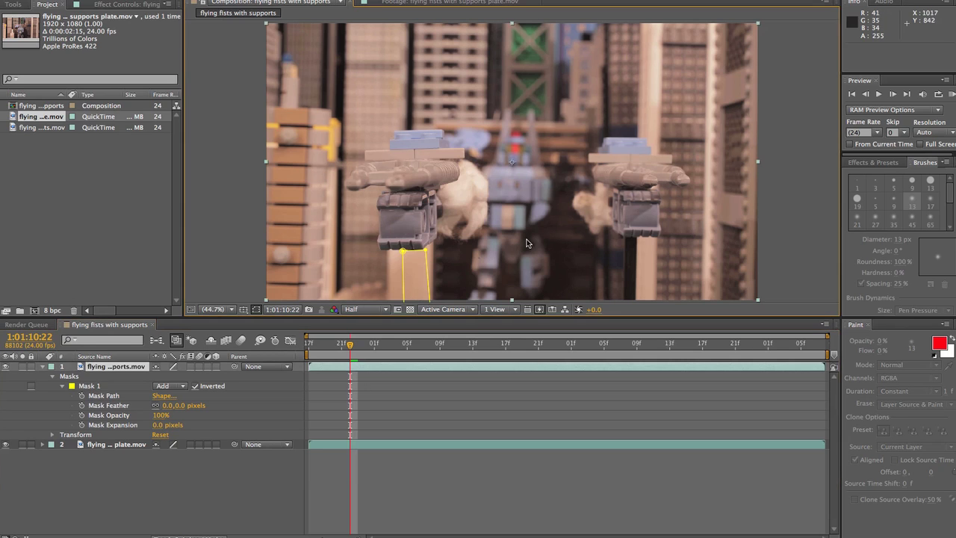
{"action": "left_click", "coordinate": [402, 255]}
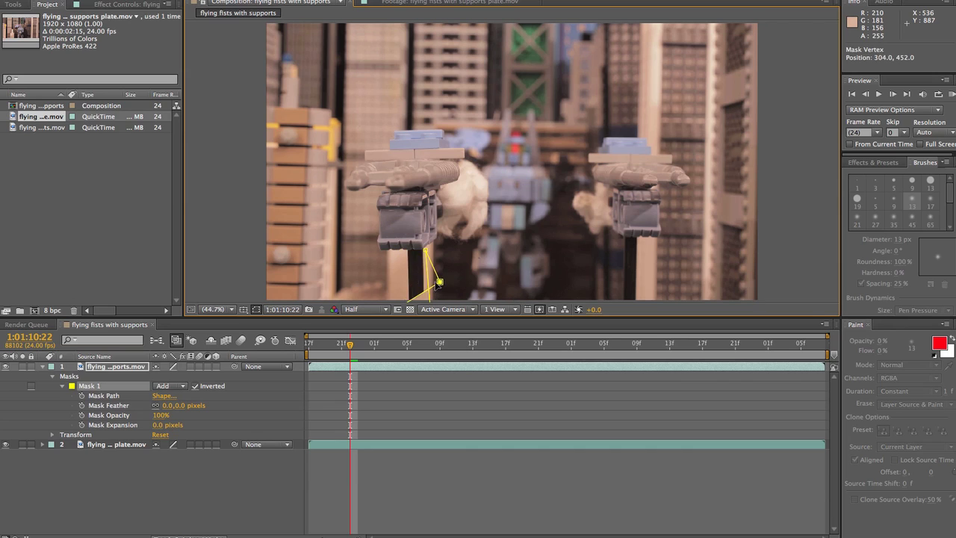
{"action": "left_click_drag", "start_coordinate": [402, 255], "coordinate": [410, 253]}
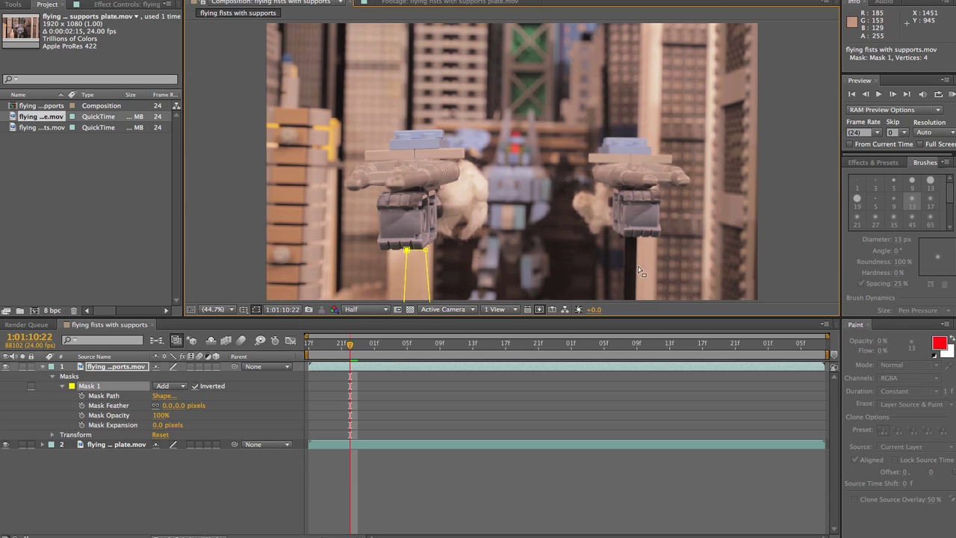
{"action": "left_click", "coordinate": [213, 0]}
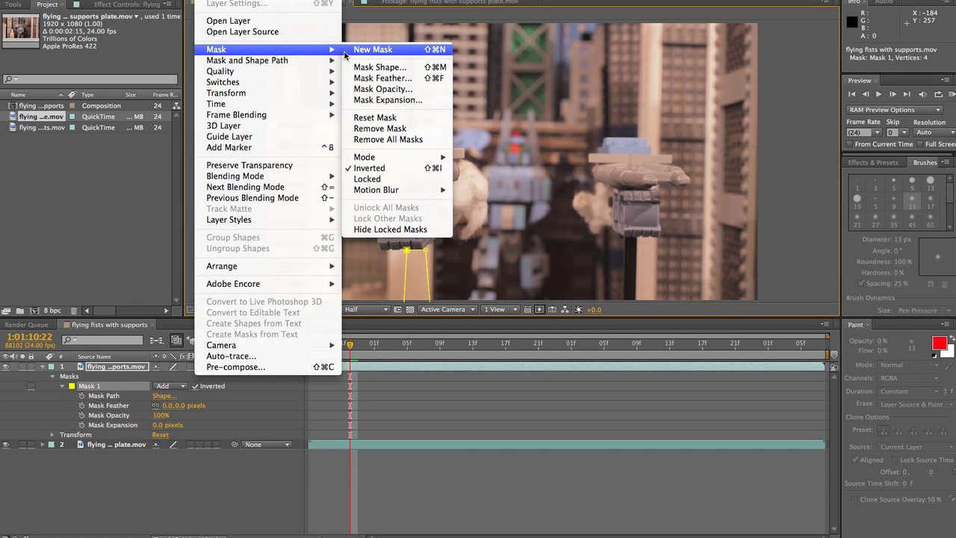
{"action": "key", "text": "Escape"}
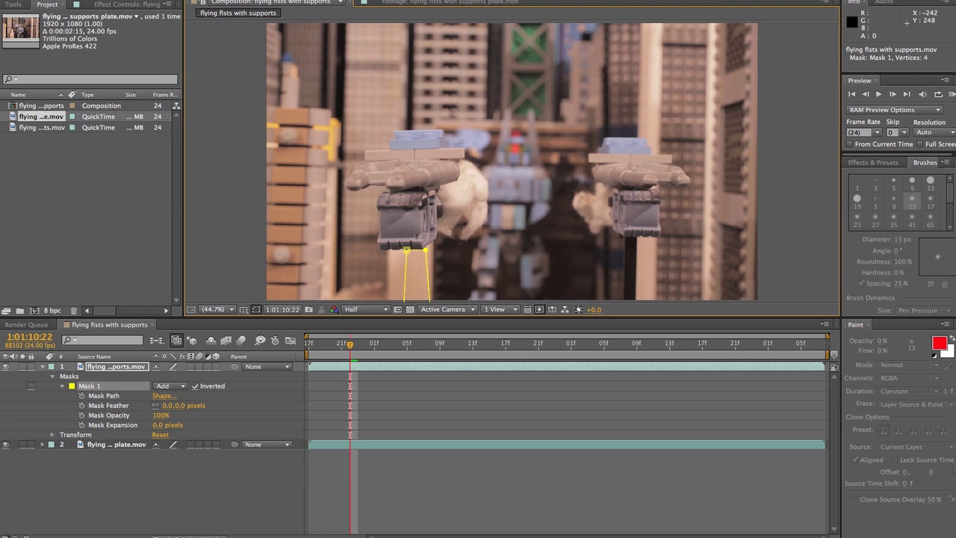
{"action": "left_click", "coordinate": [105, 0]}
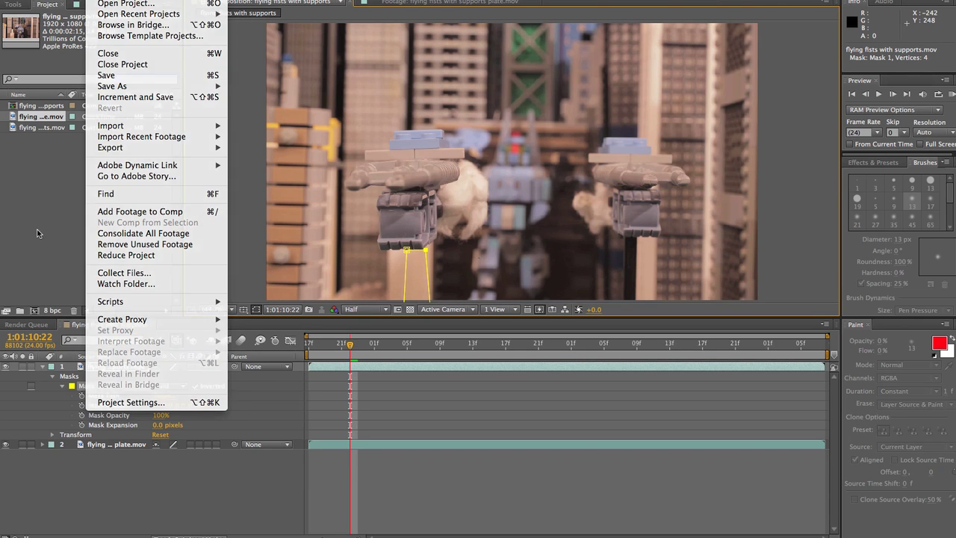
{"action": "key", "text": "Escape"}
Add five vertices along the right edge of Mask 1 with the Pen tool.
{"action": "left_click", "coordinate": [13, 4]}
{"action": "left_click", "coordinate": [118, 19]}
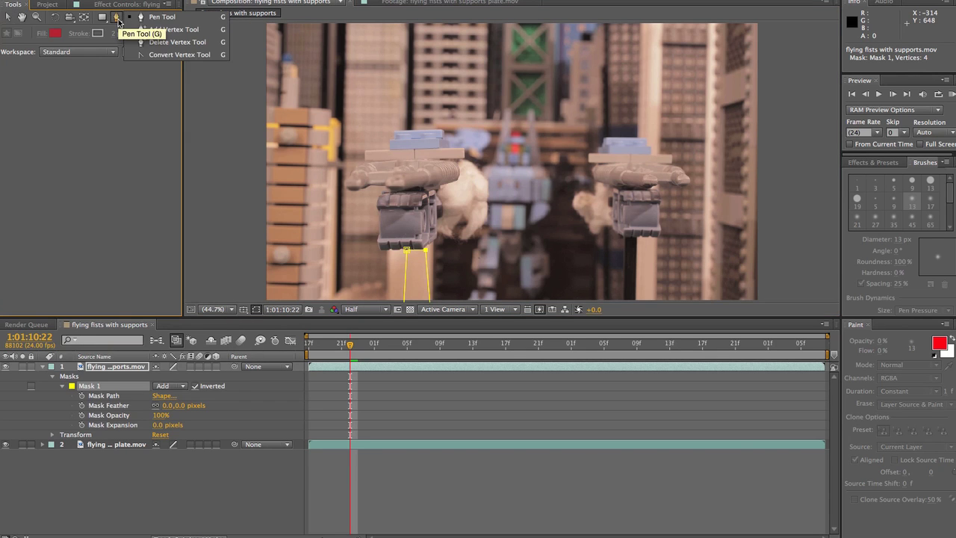
{"action": "left_click", "coordinate": [160, 17]}
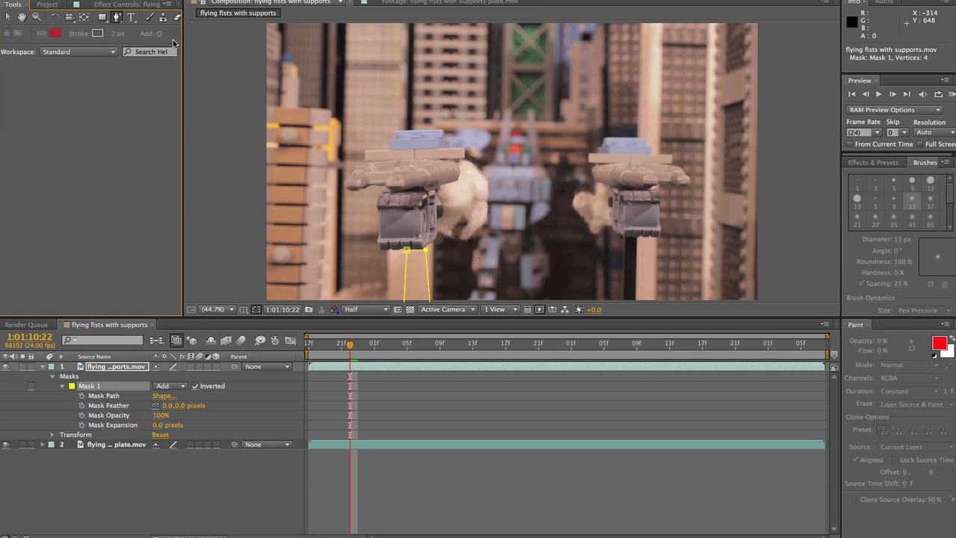
{"action": "left_click", "coordinate": [429, 289]}
{"action": "left_click", "coordinate": [428, 279]}
{"action": "left_click", "coordinate": [428, 270]}
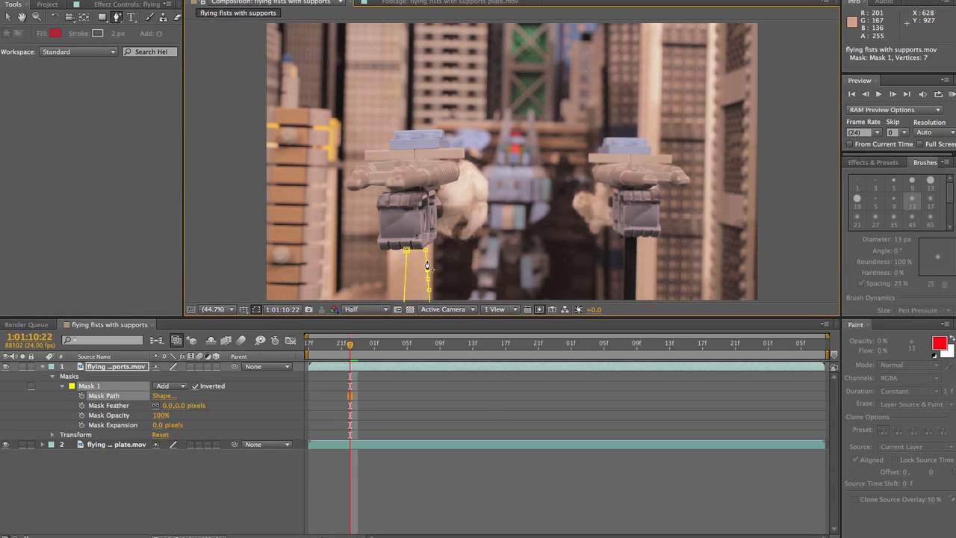
{"action": "left_click", "coordinate": [427, 261]}
{"action": "left_click", "coordinate": [430, 297]}
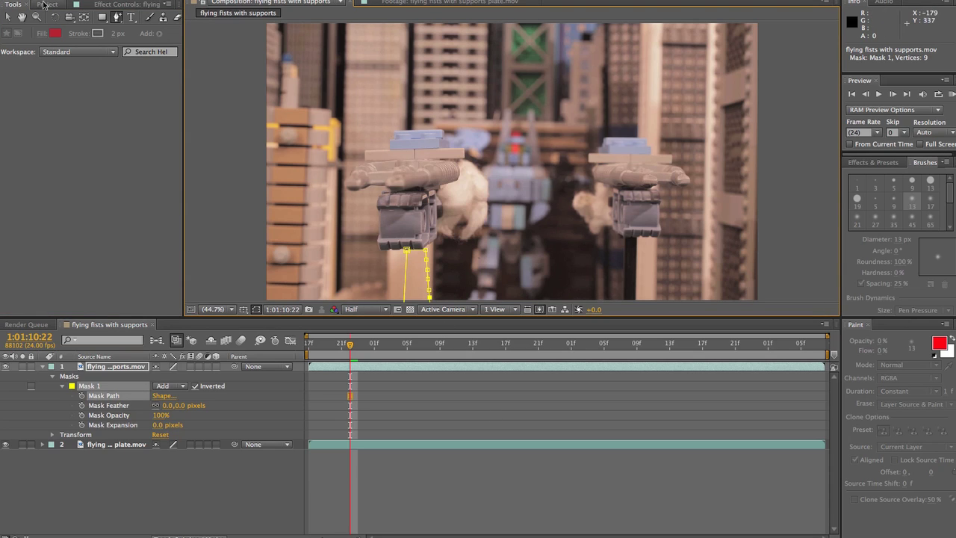
Extend Mask 1 below the frame to the right support, placing vertices along the left edge of that support up to the fist.
{"action": "left_click", "coordinate": [8, 16]}
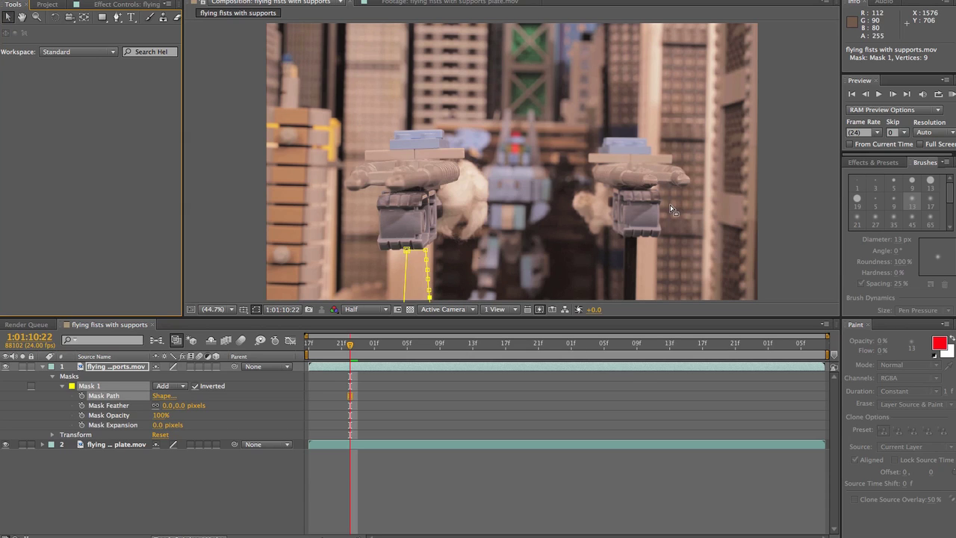
{"action": "scroll", "coordinate": [670, 209], "scroll_direction": "down", "scroll_amount": 4}
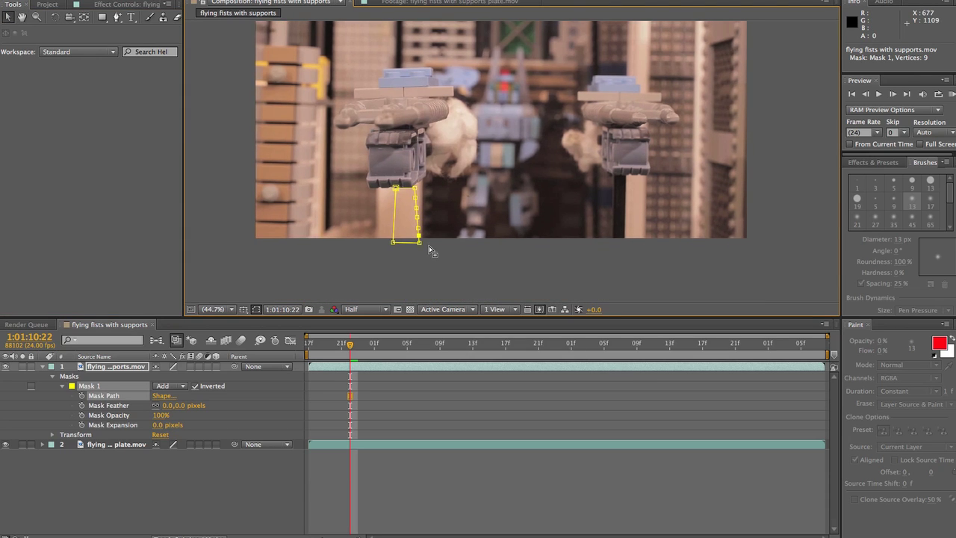
{"action": "left_click_drag", "start_coordinate": [420, 244], "coordinate": [660, 260]}
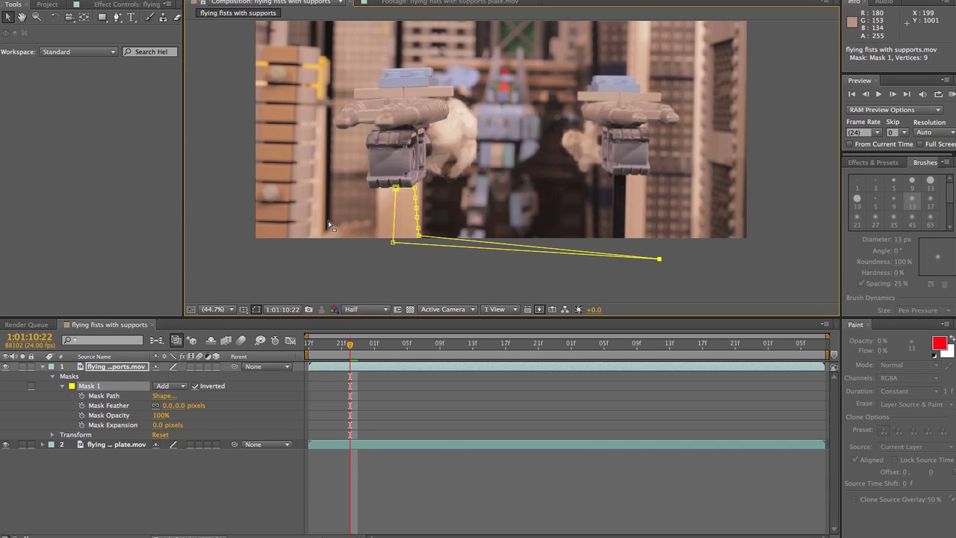
{"action": "left_click_drag", "start_coordinate": [419, 237], "coordinate": [640, 244]}
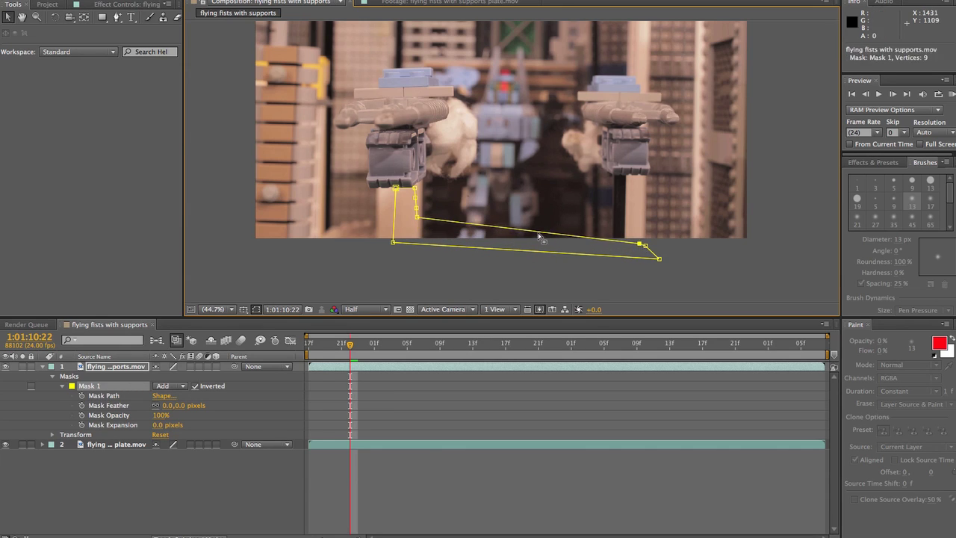
{"action": "left_click_drag", "start_coordinate": [417, 218], "coordinate": [422, 242]}
{"action": "left_click_drag", "start_coordinate": [640, 244], "coordinate": [610, 176]}
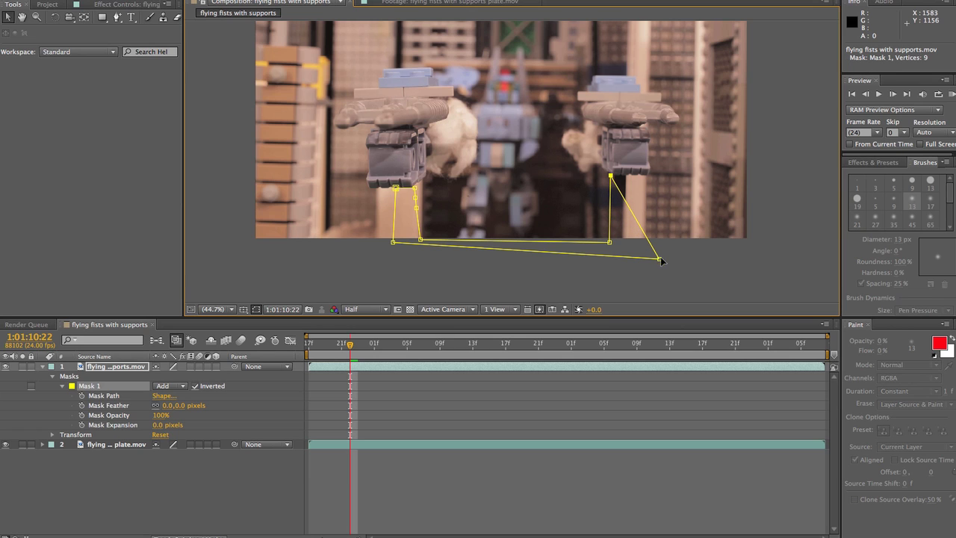
{"action": "mouse_move", "coordinate": [659, 259]}
{"action": "left_mouse_down"}
{"action": "mouse_move", "coordinate": [635, 179]}
{"action": "mouse_move", "coordinate": [648, 261]}
{"action": "left_mouse_up"}
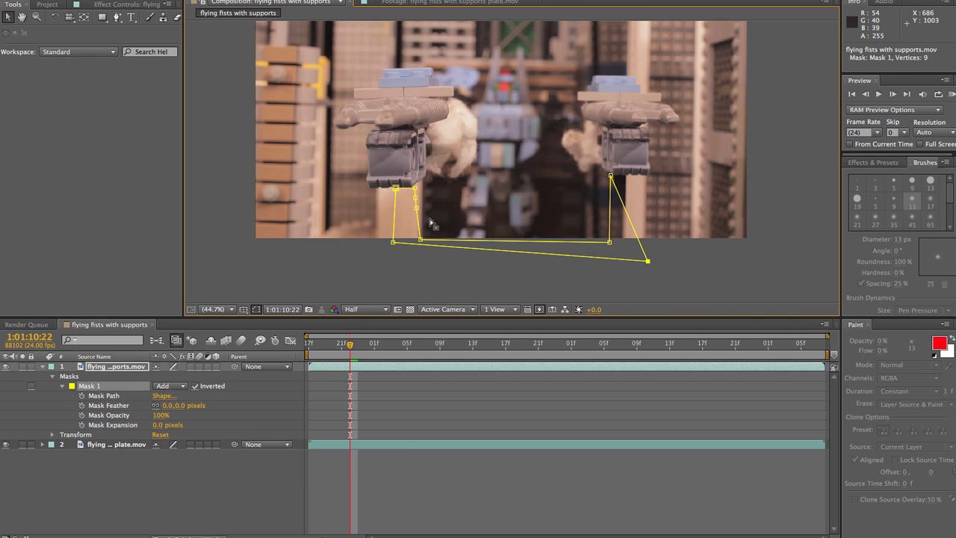
Add two vertices to the mask's lower edge and move the outer corner up under the right fist to enclose the right support.
{"action": "key", "text": "g"}
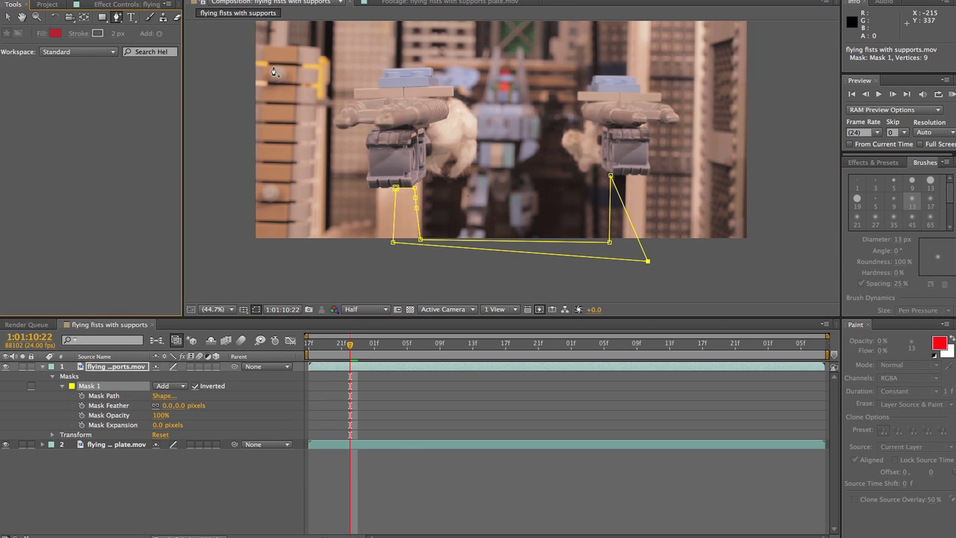
{"action": "left_click", "coordinate": [617, 258]}
{"action": "left_click", "coordinate": [633, 260]}
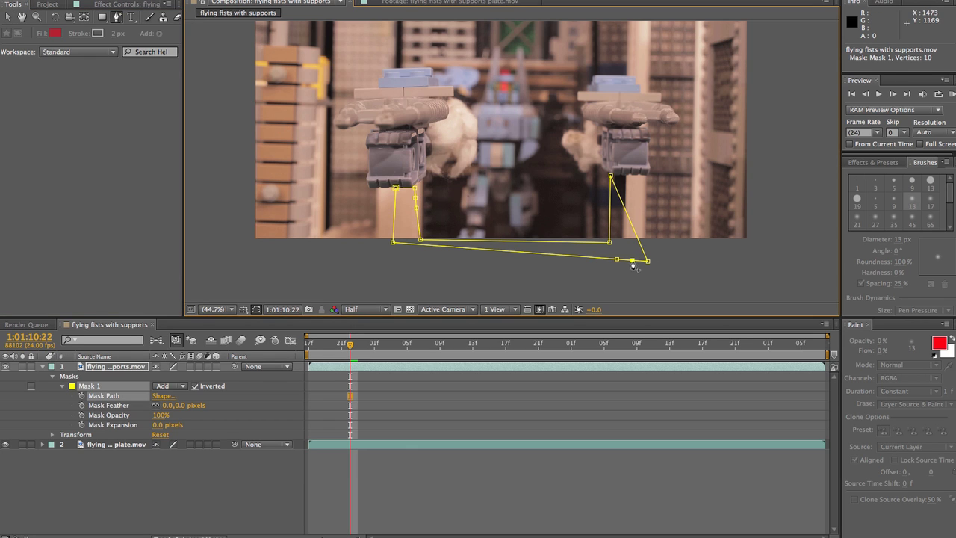
{"action": "left_click", "coordinate": [9, 17]}
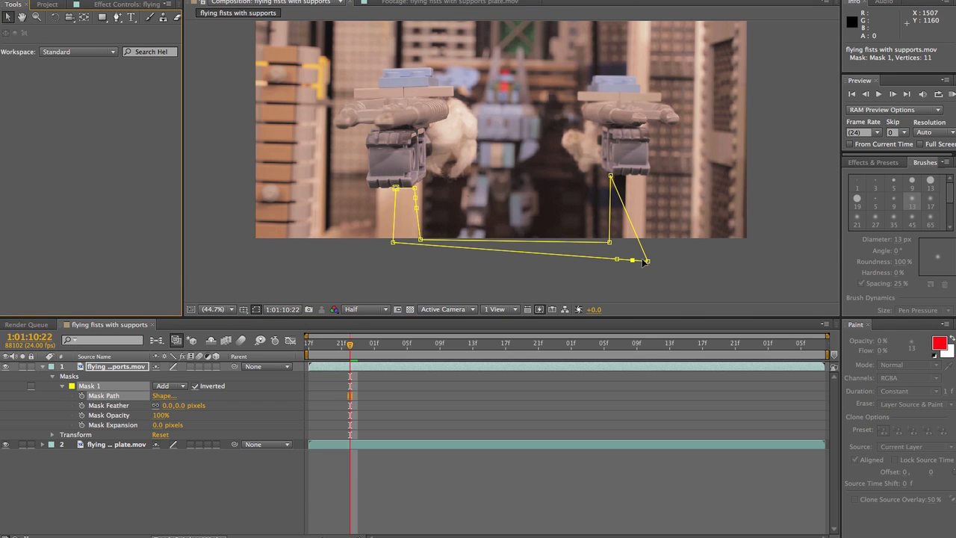
{"action": "left_click_drag", "start_coordinate": [648, 262], "coordinate": [630, 177]}
{"action": "left_click", "coordinate": [760, 266]}
{"action": "left_click", "coordinate": [802, 253]}
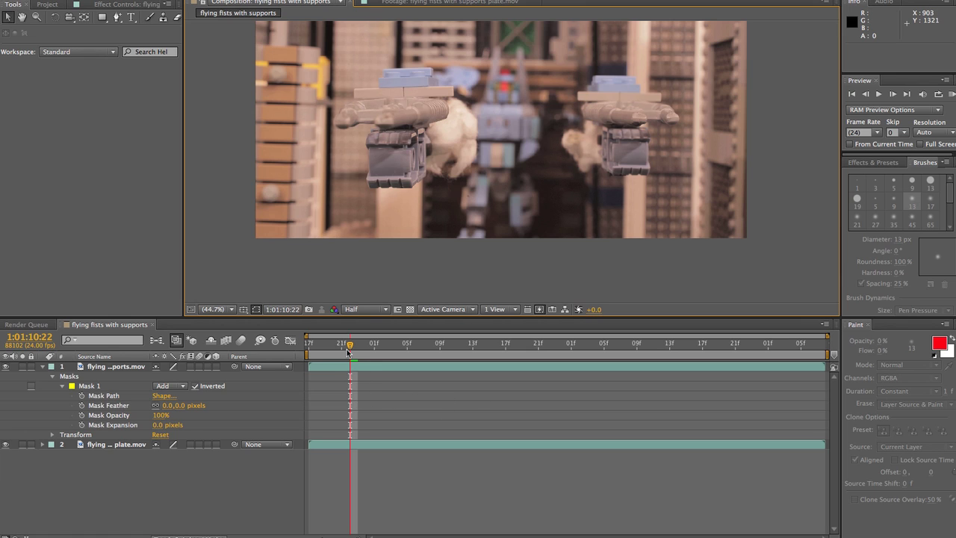
Nudge the flying fists with supports.mov layer horizontally to position 962, 540 and deselect it.
{"action": "left_click", "coordinate": [361, 367]}
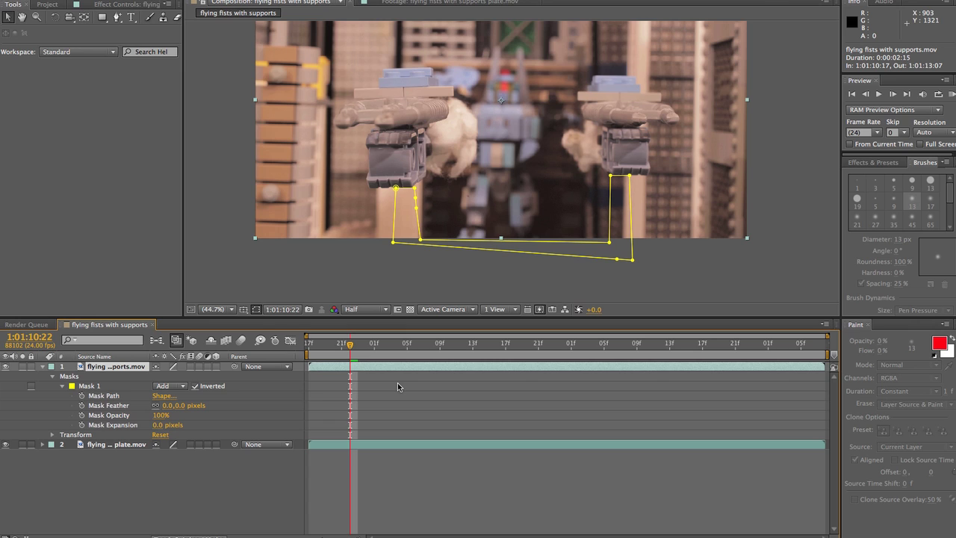
{"action": "key", "text": "Left"}
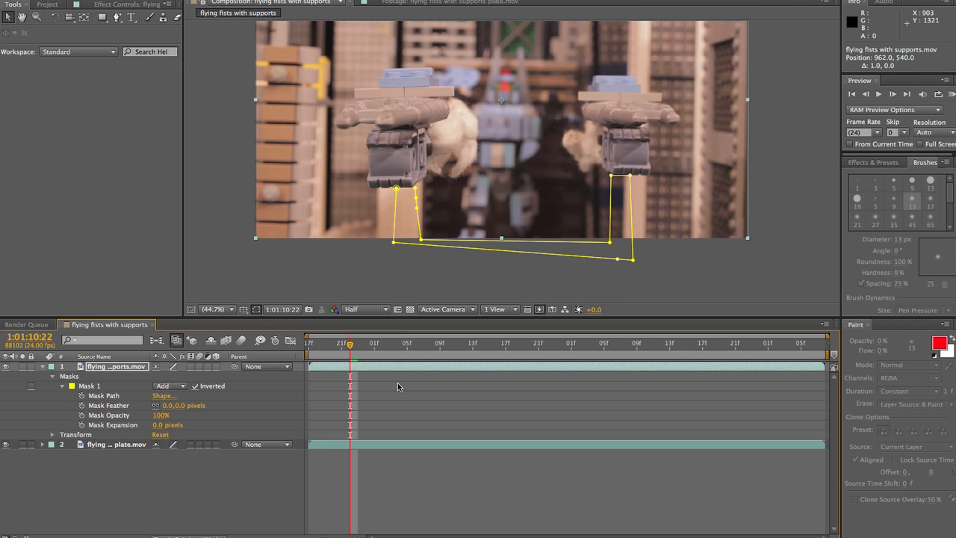
{"action": "left_click", "coordinate": [351, 344]}
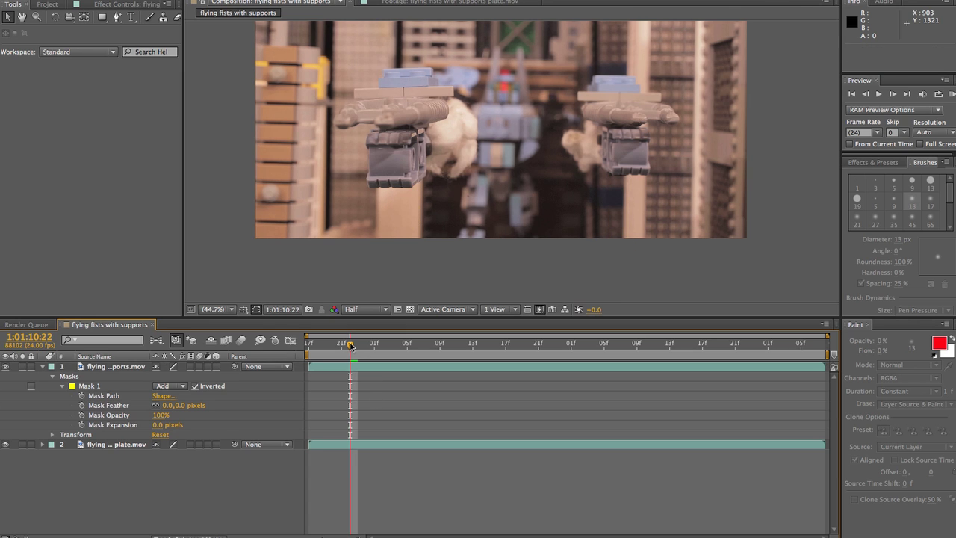
Scrub forward to 1:01:11:21 and examine where the static mask stops covering the supports under the fists.
{"action": "left_click_drag", "start_coordinate": [355, 345], "coordinate": [361, 347]}
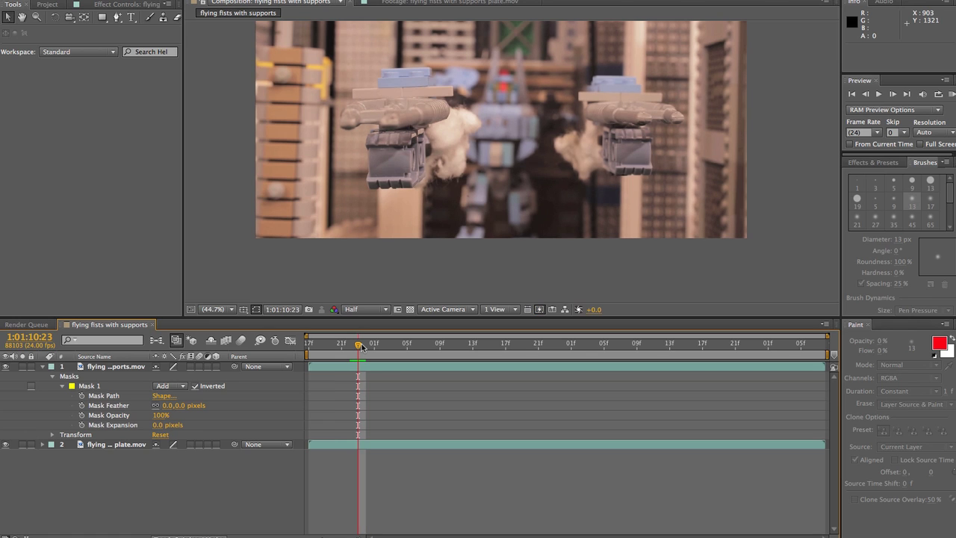
{"action": "left_click", "coordinate": [444, 216]}
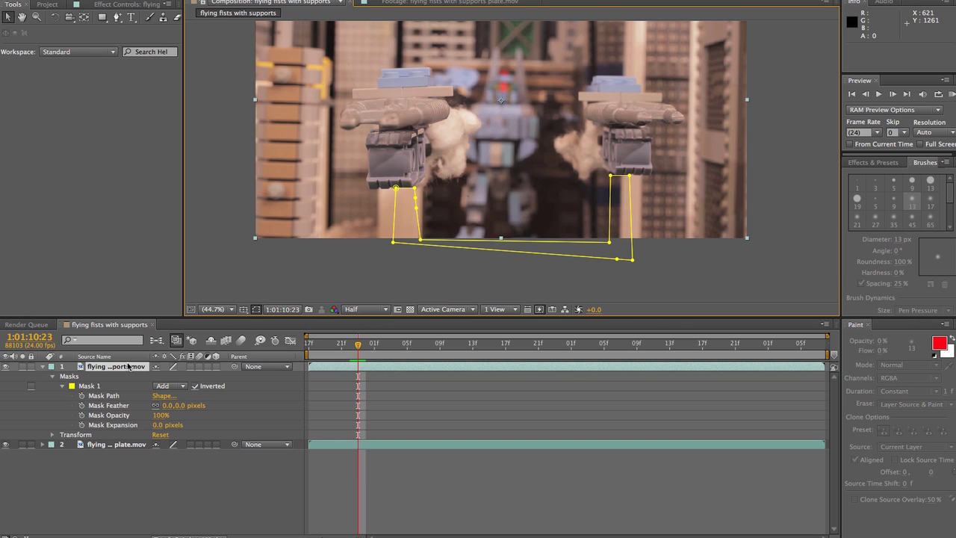
{"action": "left_click", "coordinate": [389, 380]}
{"action": "left_click_drag", "start_coordinate": [358, 344], "coordinate": [440, 347]}
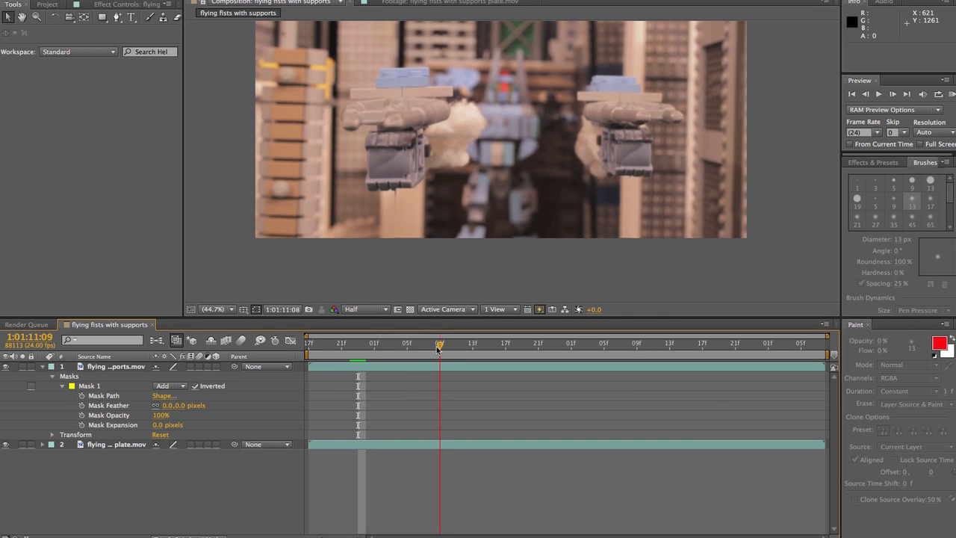
{"action": "left_click", "coordinate": [538, 346]}
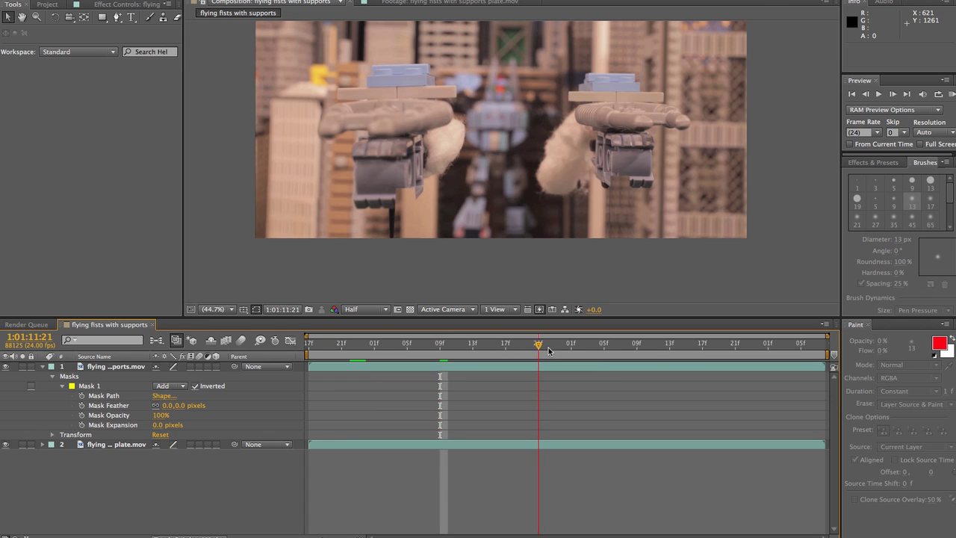
{"action": "left_click", "coordinate": [404, 195]}
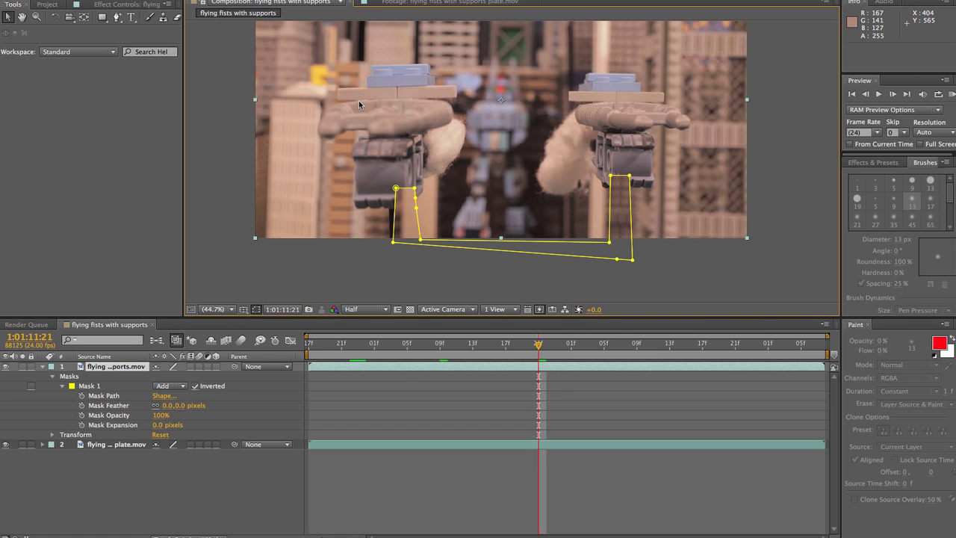
{"action": "left_click", "coordinate": [667, 409]}
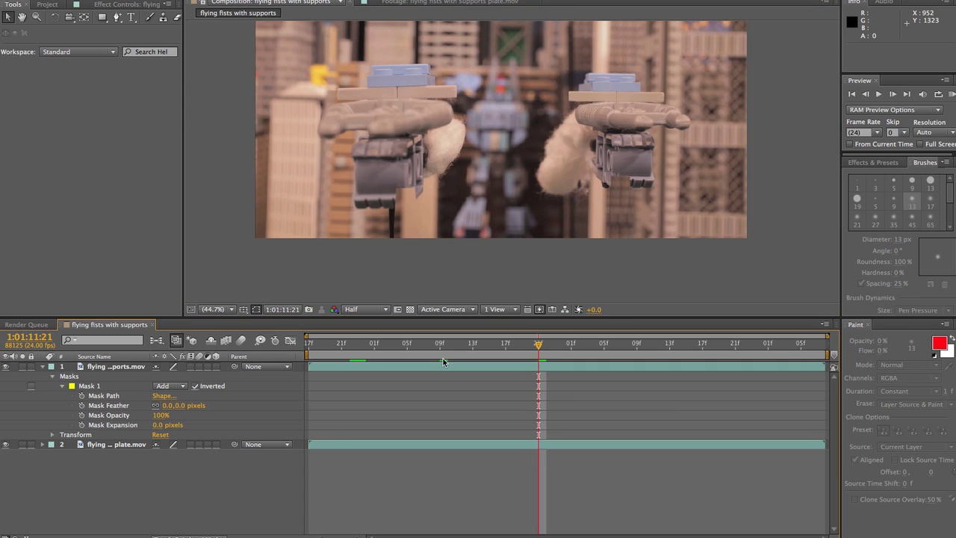
Return to the first frame, 1:01:10:17, and enable keyframing for the Mask Path of Mask 1.
{"action": "left_click_drag", "start_coordinate": [404, 344], "coordinate": [292, 348]}
{"action": "left_click", "coordinate": [322, 366]}
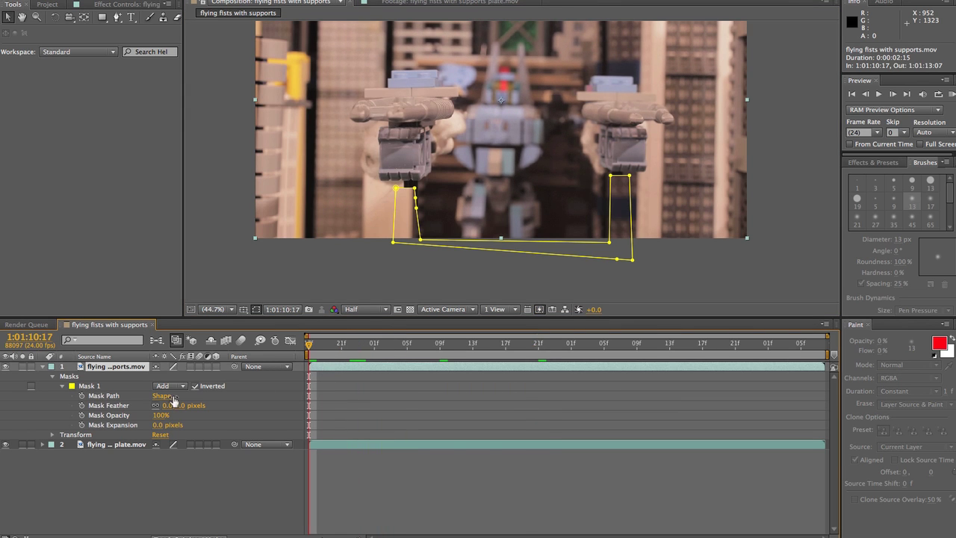
{"action": "left_click", "coordinate": [100, 399]}
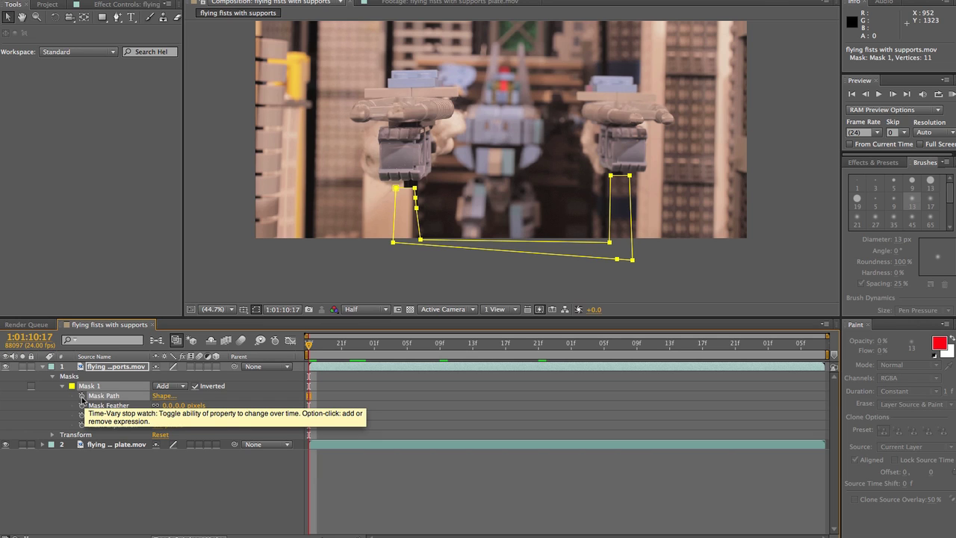
{"action": "left_click", "coordinate": [82, 396]}
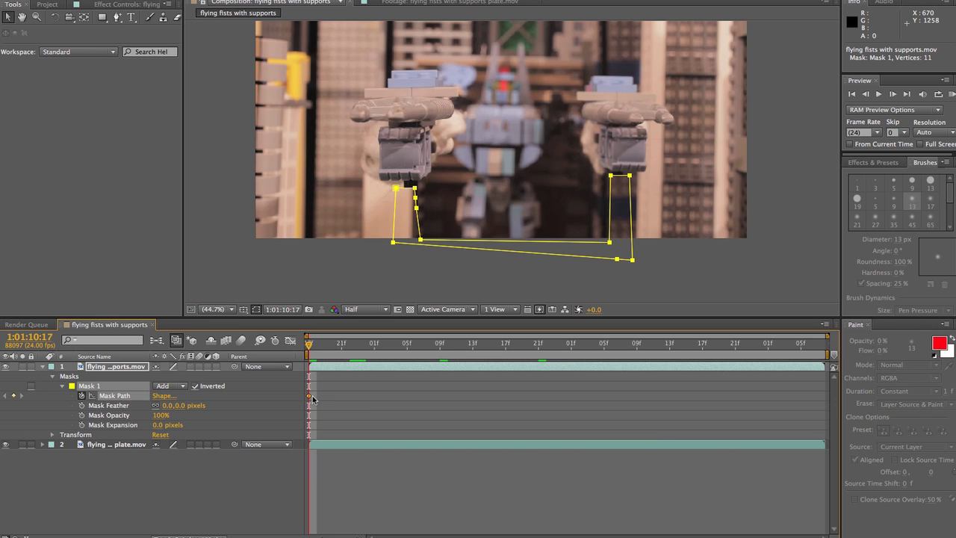
{"action": "left_click_drag", "start_coordinate": [312, 348], "coordinate": [309, 349]}
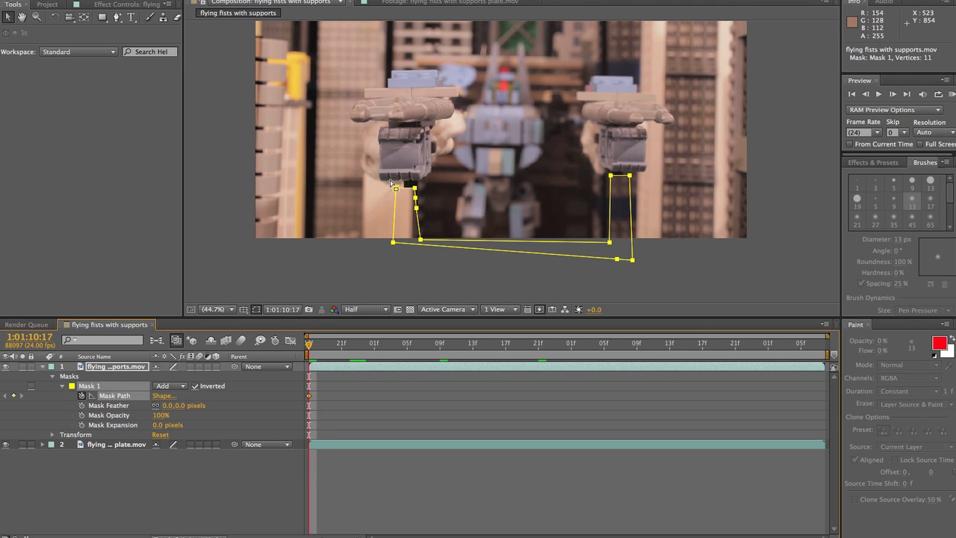
Move Mask 1 up against the left fist and pull its outer lower corner below the frame.
{"action": "left_click_drag", "start_coordinate": [396, 189], "coordinate": [404, 183]}
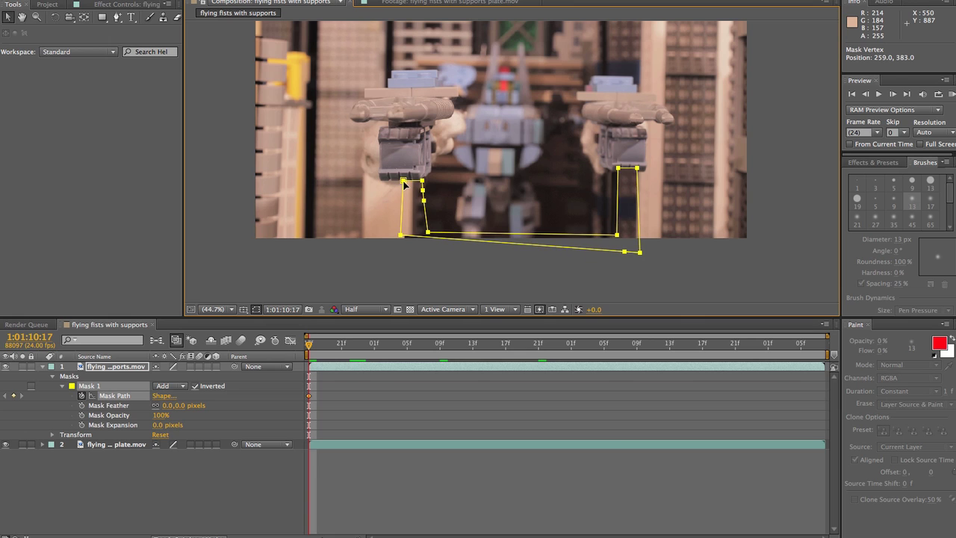
{"action": "left_click", "coordinate": [414, 251]}
{"action": "left_click_drag", "start_coordinate": [400, 245], "coordinate": [398, 247]}
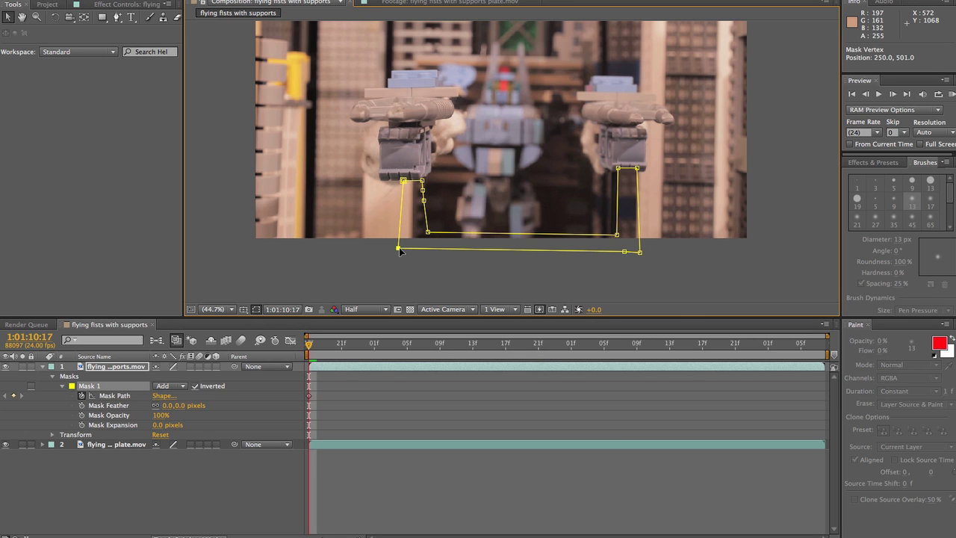
Reshape the mask around the right support with its upper corners against the fist, level the inner lower corners at the frame edge, and deselect.
{"action": "left_click", "coordinate": [617, 169]}
{"action": "left_click_drag", "start_coordinate": [617, 169], "coordinate": [609, 173]}
{"action": "left_click_drag", "start_coordinate": [617, 234], "coordinate": [600, 238]}
{"action": "left_click_drag", "start_coordinate": [637, 169], "coordinate": [628, 173]}
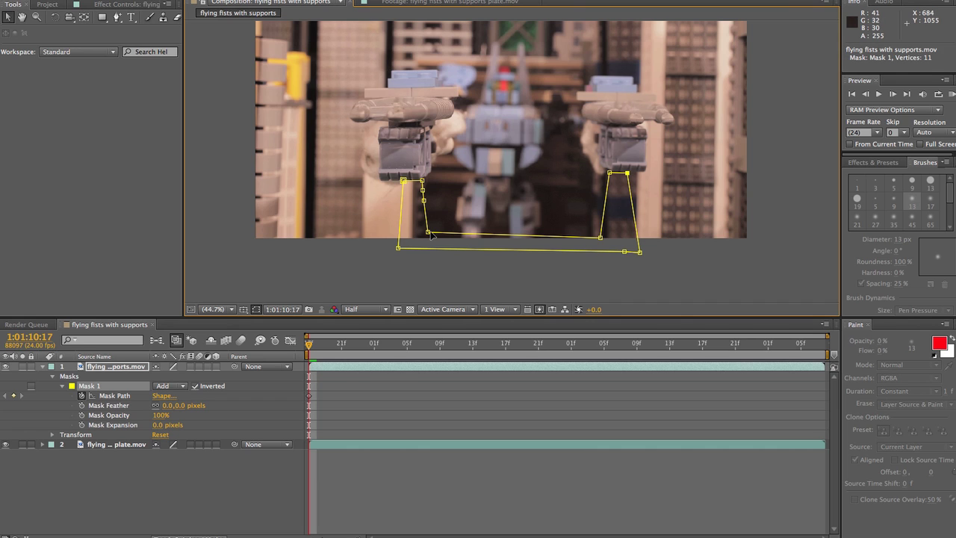
{"action": "left_click", "coordinate": [430, 407]}
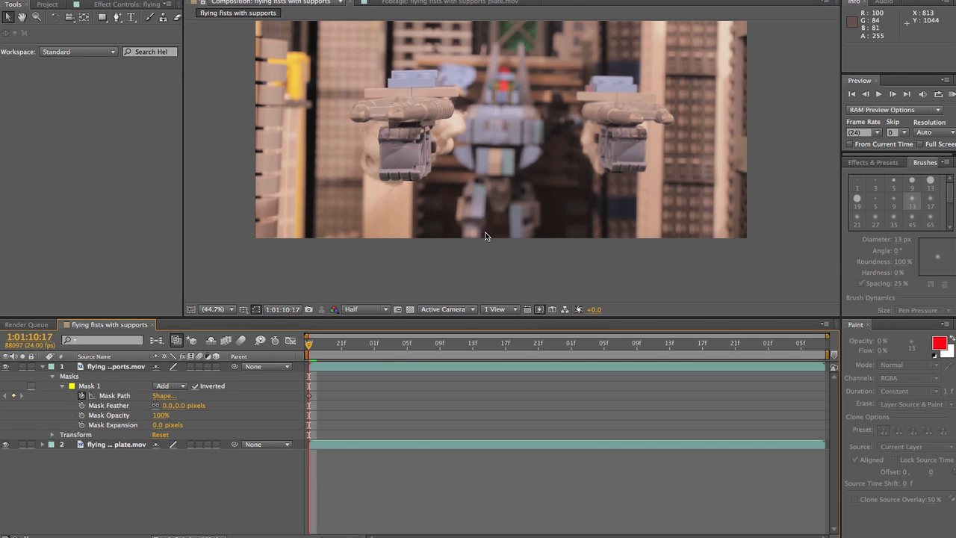
Advance one frame to 1:01:10:18 and move the whole mask to fit under the left fist.
{"action": "left_click", "coordinate": [310, 399]}
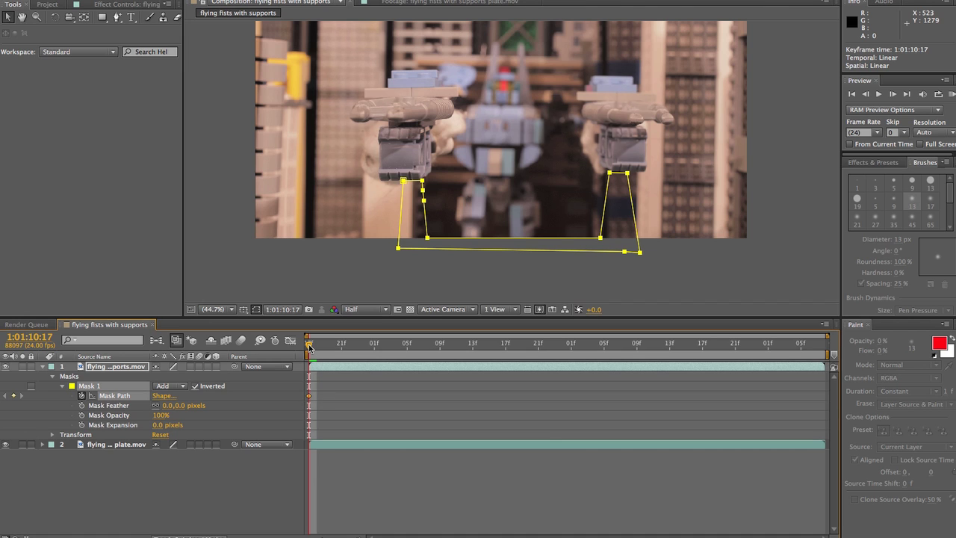
{"action": "left_click_drag", "start_coordinate": [311, 347], "coordinate": [317, 348]}
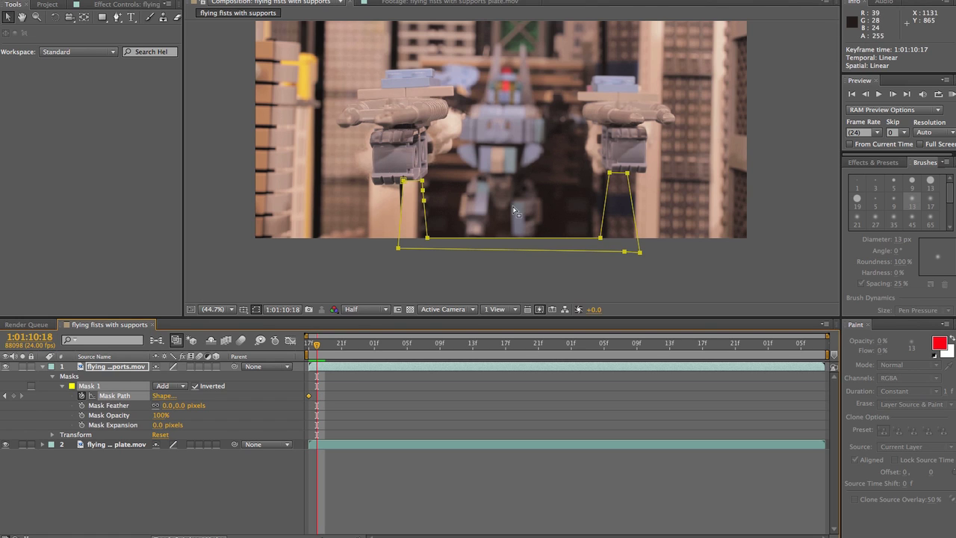
{"action": "left_click_drag", "start_coordinate": [404, 183], "coordinate": [400, 186]}
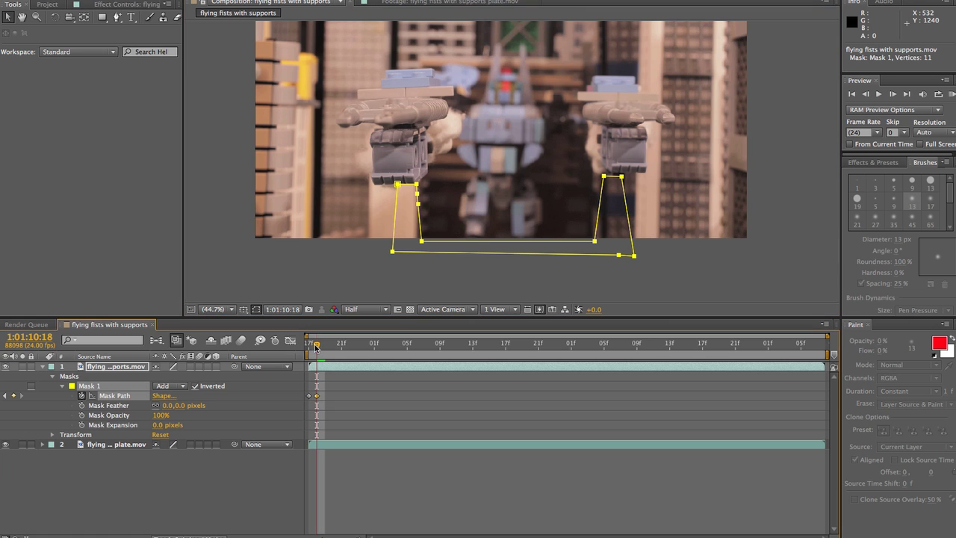
Compare the first two frames, refit the mask's two upper corners under the right fist at 1:01:10:18, and advance to 1:01:10:19.
{"action": "left_click_drag", "start_coordinate": [316, 348], "coordinate": [309, 347]}
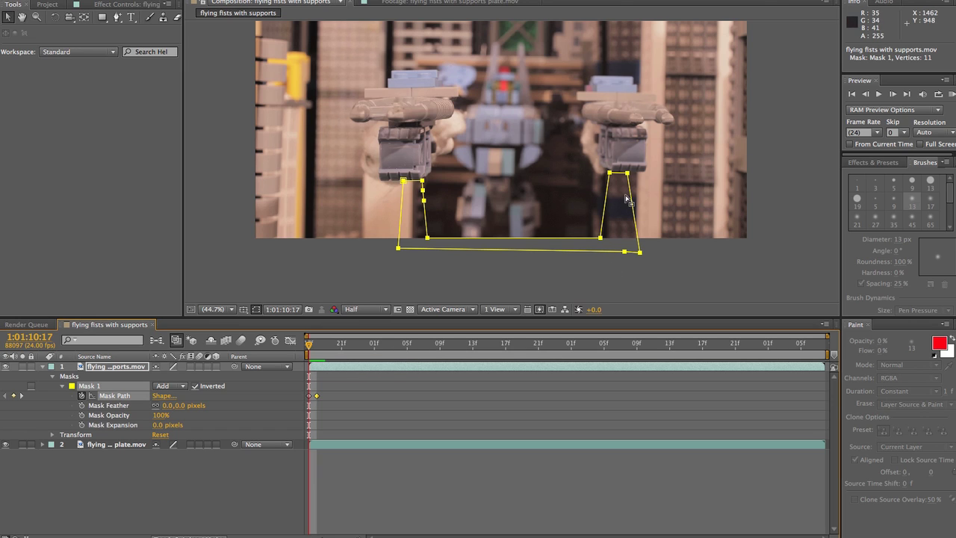
{"action": "left_click", "coordinate": [333, 399]}
{"action": "key", "text": "Page_Down"}
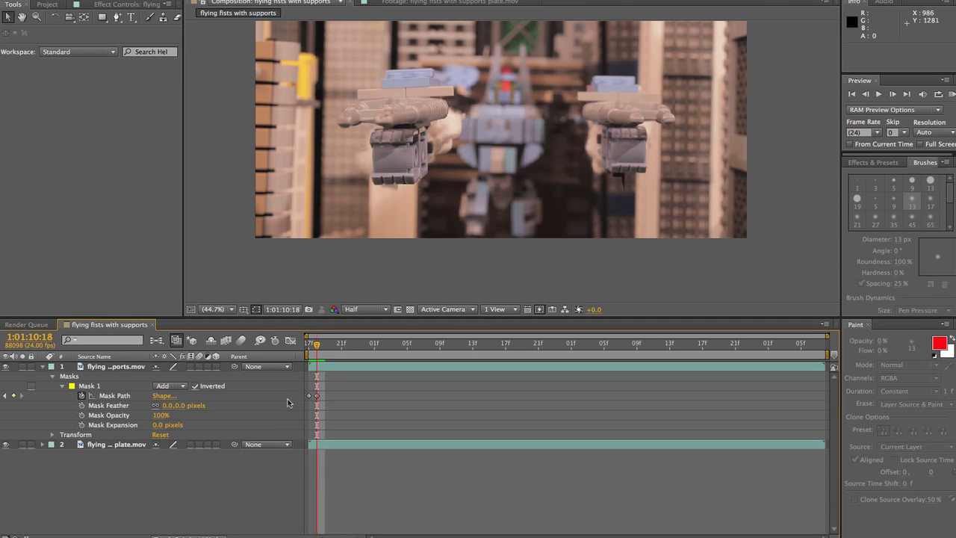
{"action": "left_click", "coordinate": [316, 396]}
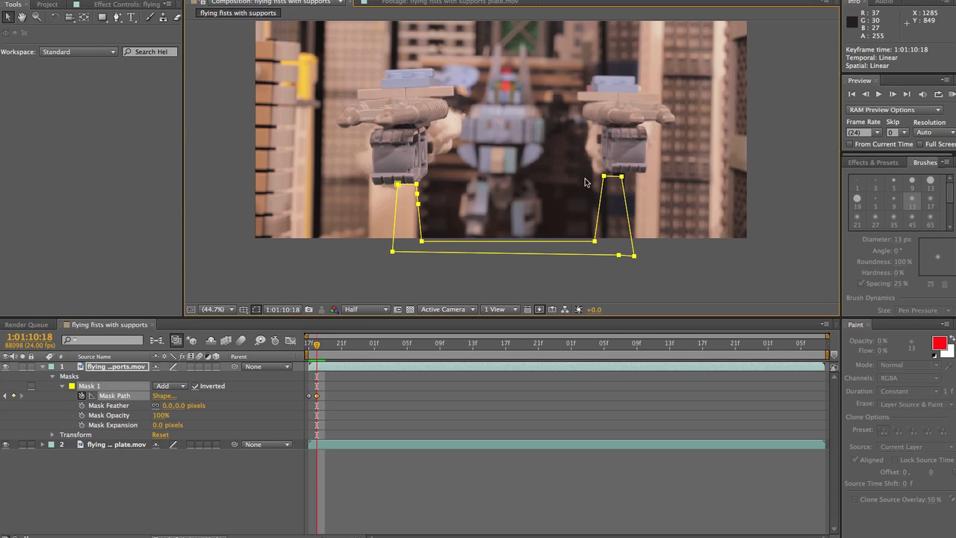
{"action": "mouse_move", "coordinate": [622, 177]}
{"action": "left_mouse_down"}
{"action": "mouse_move", "coordinate": [631, 174]}
{"action": "mouse_move", "coordinate": [608, 174]}
{"action": "left_mouse_up"}
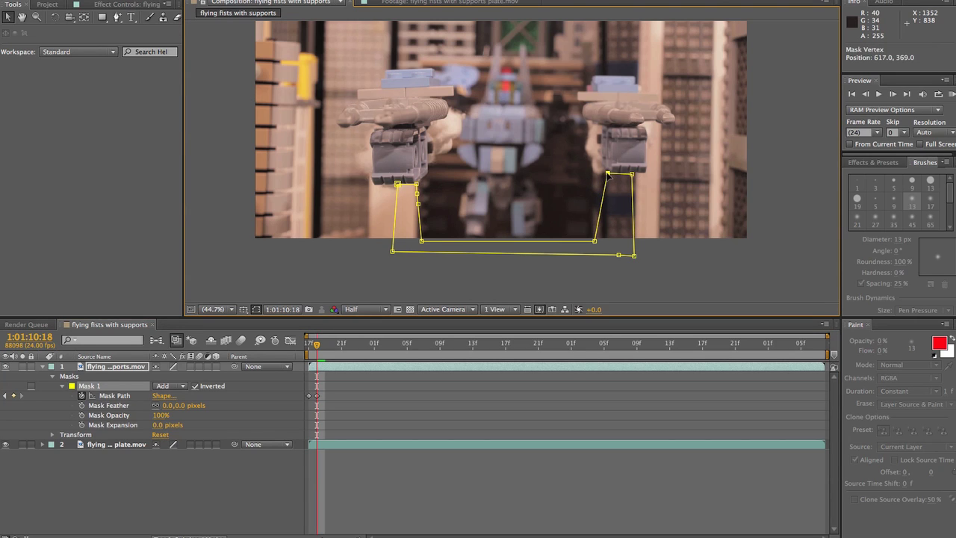
{"action": "left_click", "coordinate": [366, 390]}
{"action": "left_click_drag", "start_coordinate": [317, 347], "coordinate": [325, 347]}
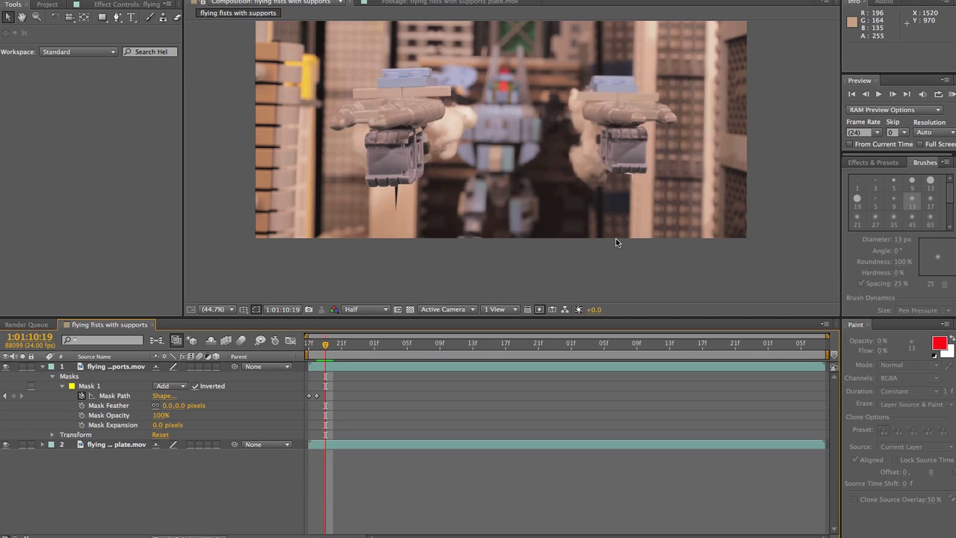
Open the project containing Comp 1 with the fully keyframed mask and step to frame 0;00;00;03.
{"action": "left_click", "coordinate": [152, 326]}
{"action": "left_click", "coordinate": [97, 0]}
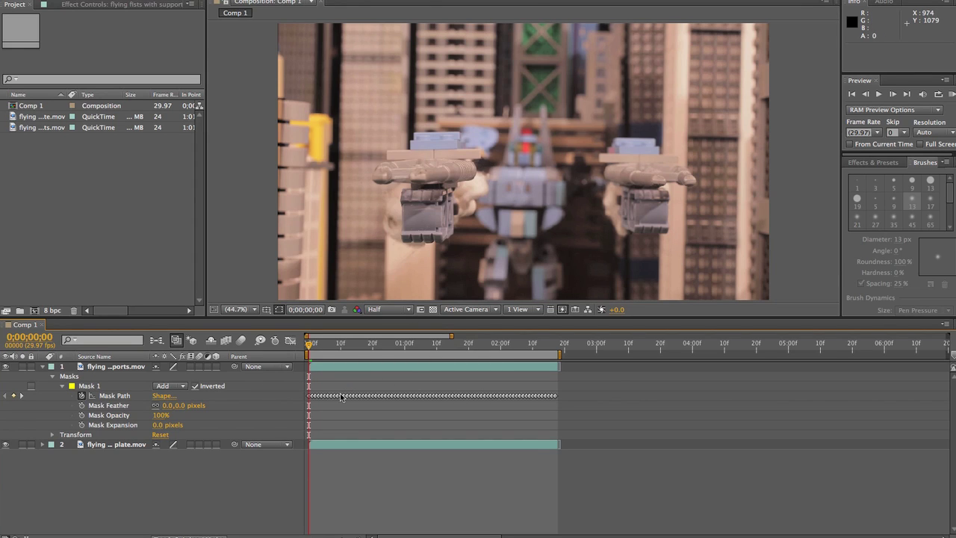
{"action": "left_click", "coordinate": [314, 345]}
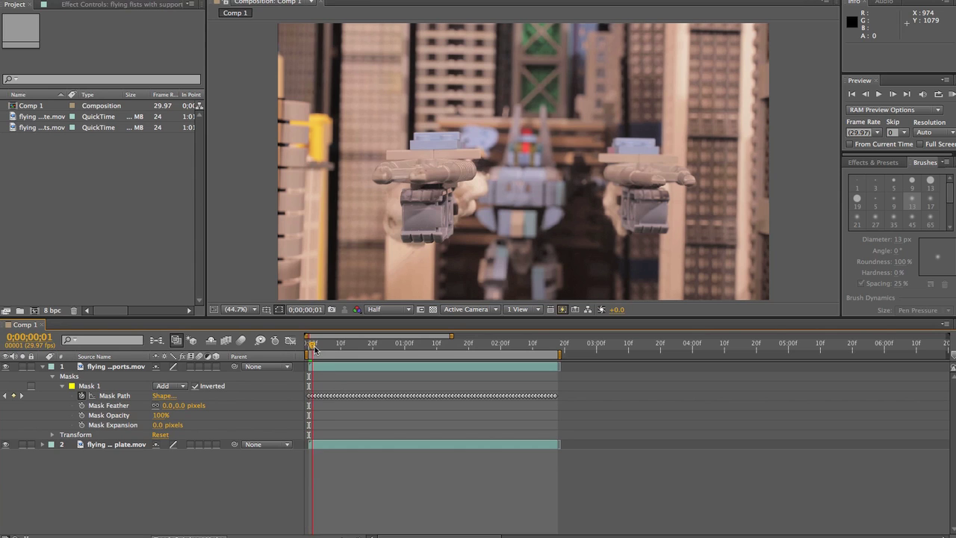
{"action": "left_click", "coordinate": [316, 345]}
{"action": "key", "text": "Page_Down"}
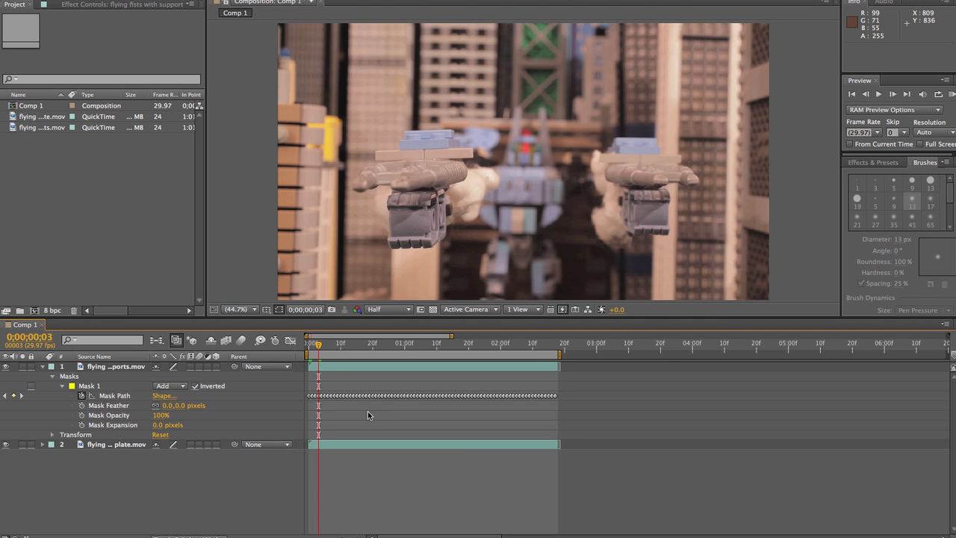
Scrub through Comp 1 to check that the supports stay hidden, returning to 0;00;00;06.
{"action": "left_click_drag", "start_coordinate": [318, 342], "coordinate": [379, 345]}
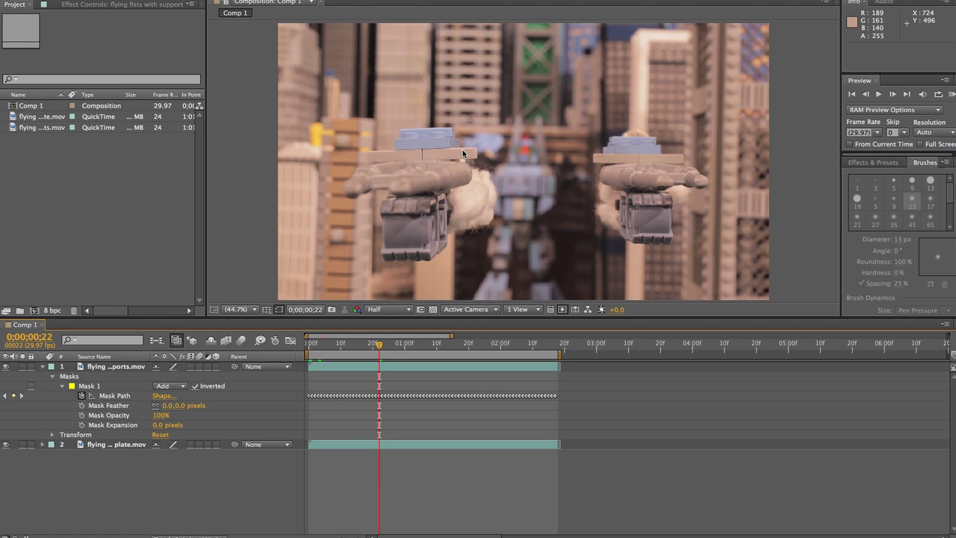
{"action": "left_click_drag", "start_coordinate": [379, 345], "coordinate": [342, 346]}
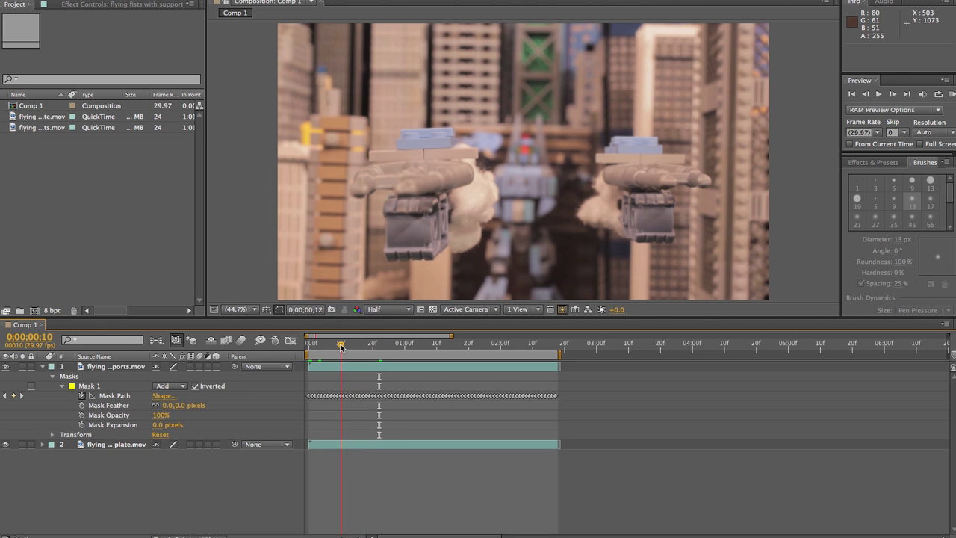
{"action": "left_click", "coordinate": [415, 345]}
{"action": "left_click", "coordinate": [440, 344]}
{"action": "left_click", "coordinate": [471, 344]}
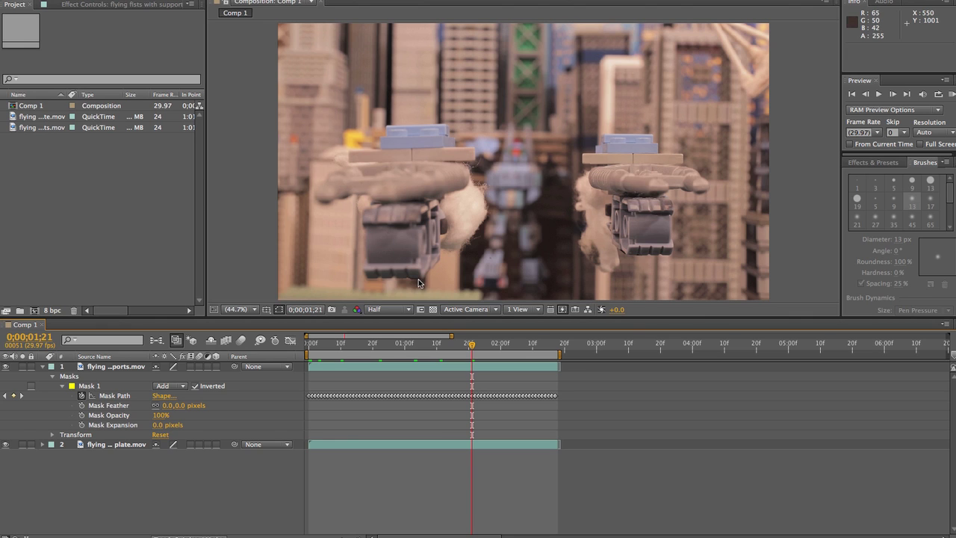
{"action": "left_click", "coordinate": [328, 345]}
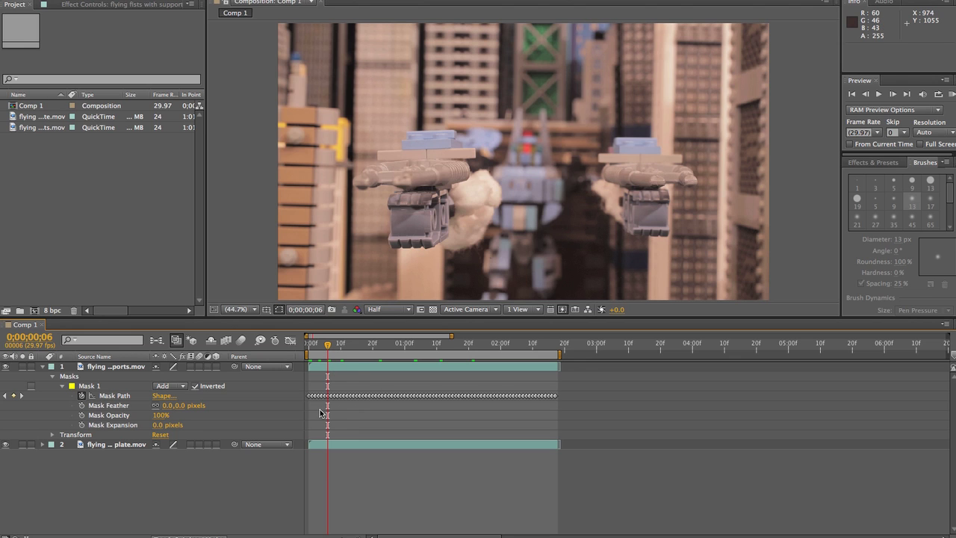
{"action": "key", "text": "period"}
{"action": "key", "text": "period"}
{"action": "key", "text": "comma"}
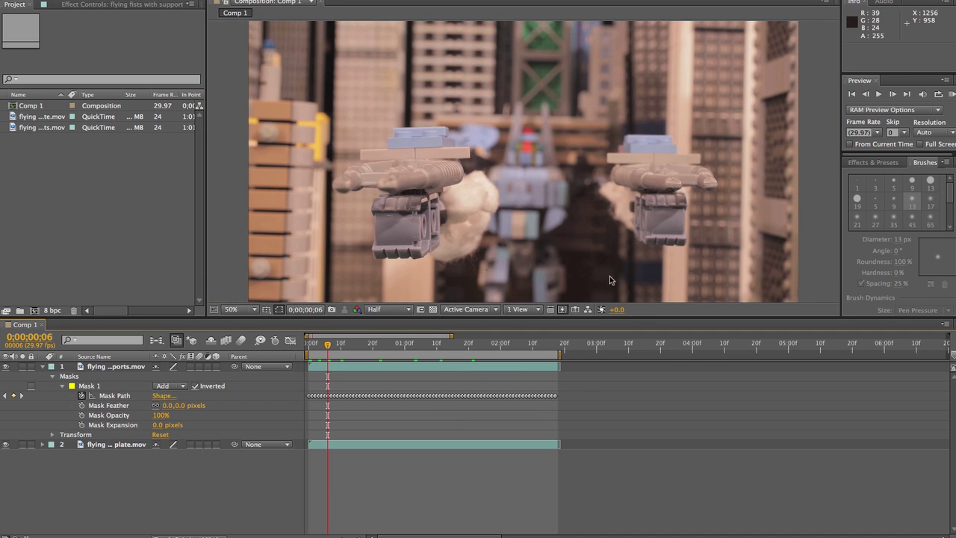
Move Mask 1 slightly down at 0;00;00;06 to expose the supports, move it back up against the fists, and deselect it.
{"action": "left_click", "coordinate": [328, 396]}
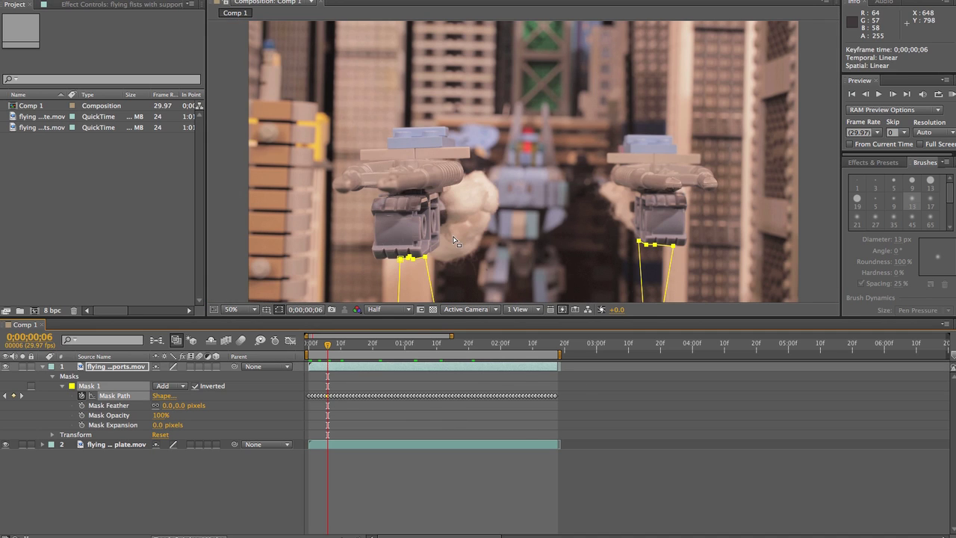
{"action": "left_click", "coordinate": [426, 261]}
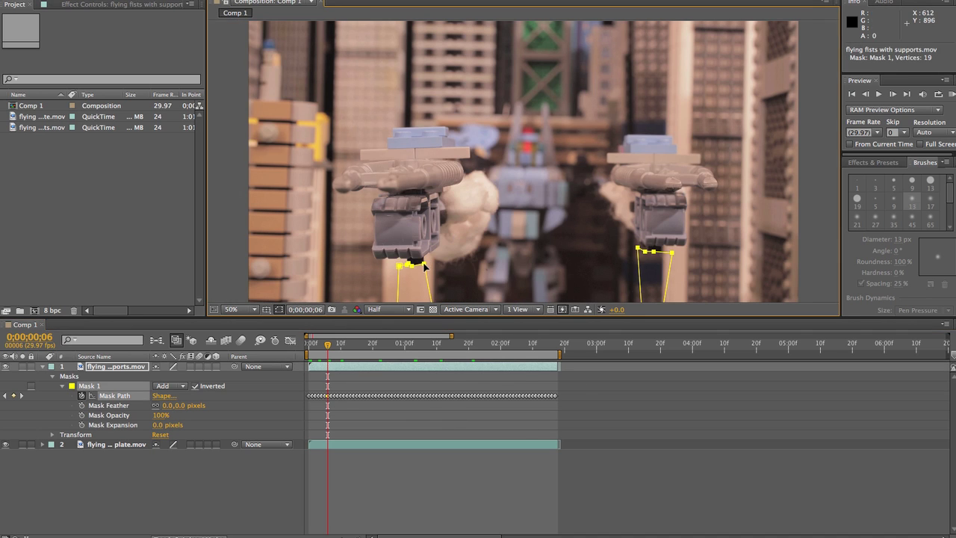
{"action": "left_click_drag", "start_coordinate": [427, 266], "coordinate": [434, 245]}
{"action": "left_click", "coordinate": [662, 428]}
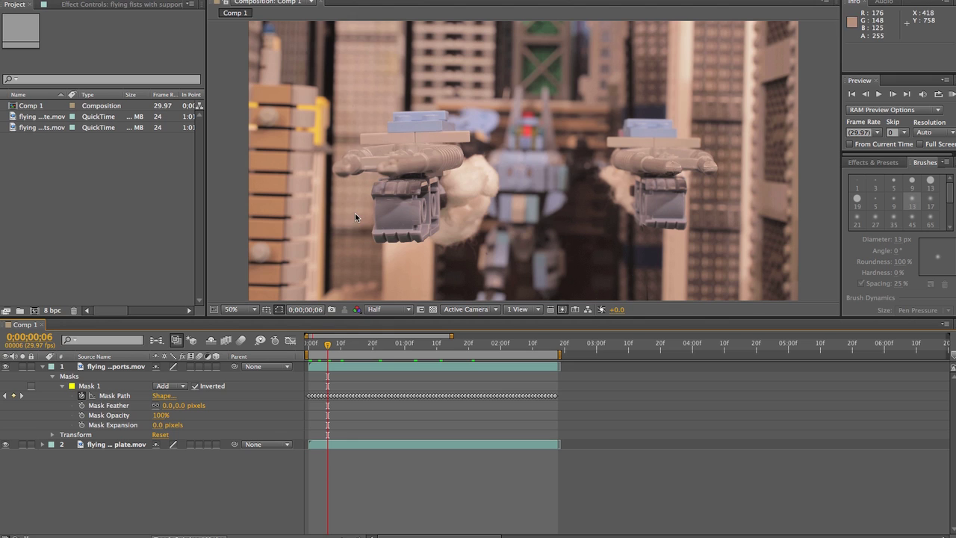
Add Comp 1 to the render queue.
{"action": "left_click", "coordinate": [101, 0]}
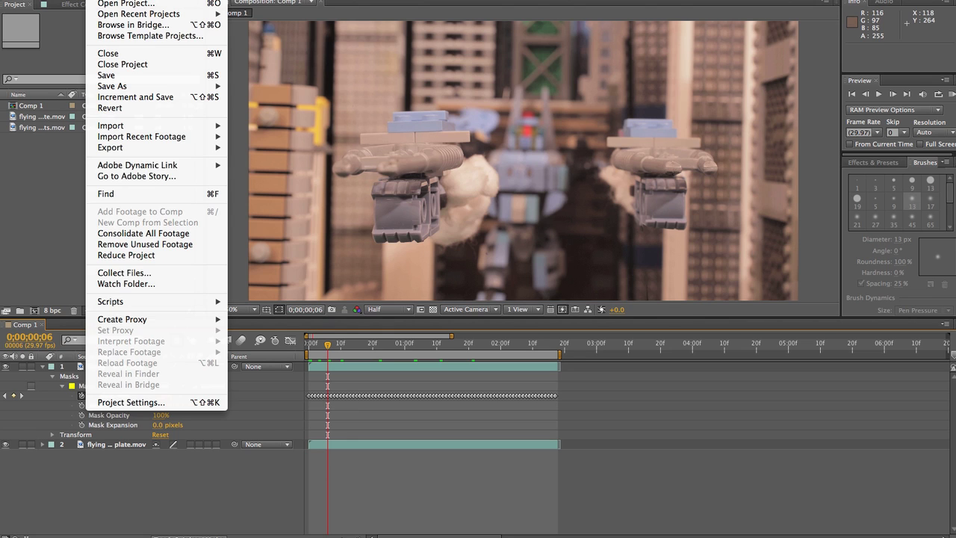
{"action": "mouse_move", "coordinate": [213, 0]}
{"action": "mouse_move", "coordinate": [160, 0]}
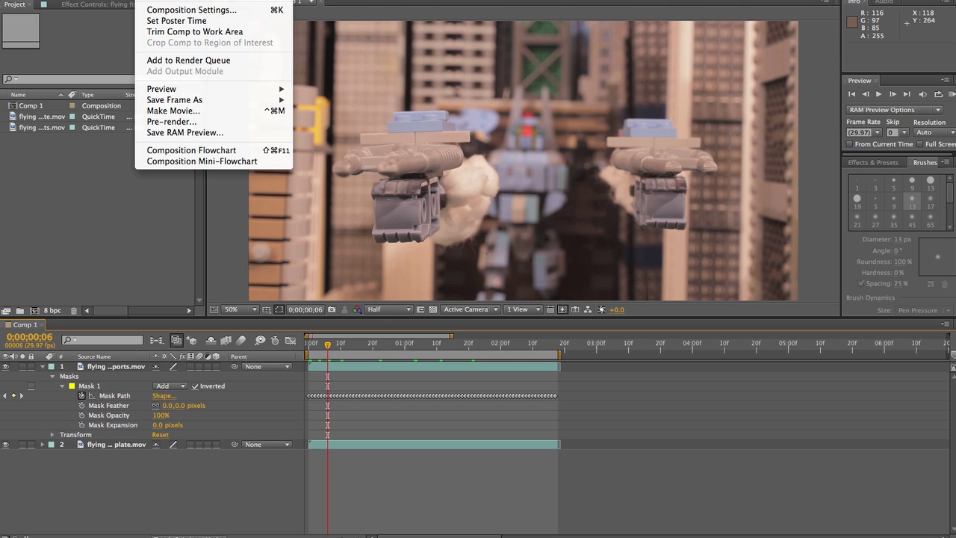
{"action": "left_click", "coordinate": [178, 60]}
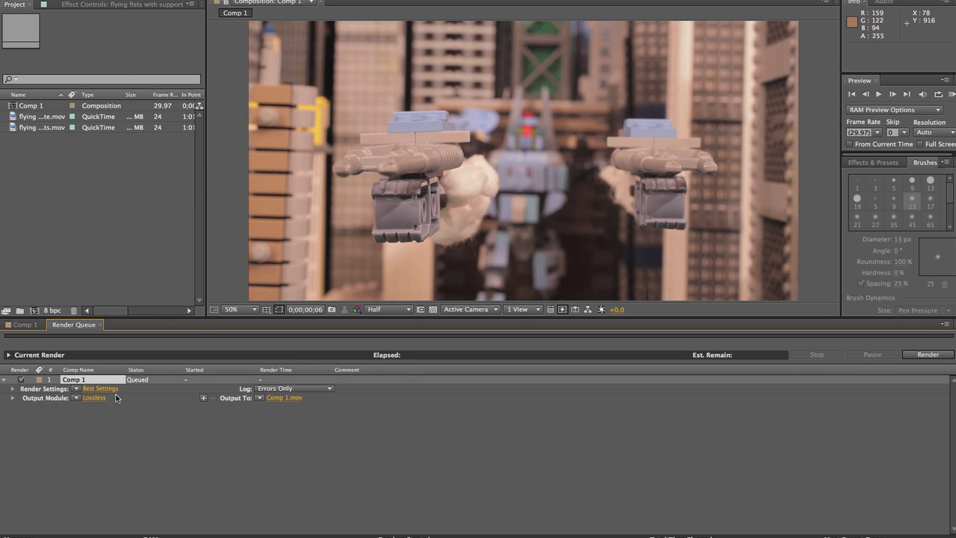
Review Comp 1's Best Settings render settings and its Lossless output module settings without changing anything.
{"action": "left_click", "coordinate": [101, 389]}
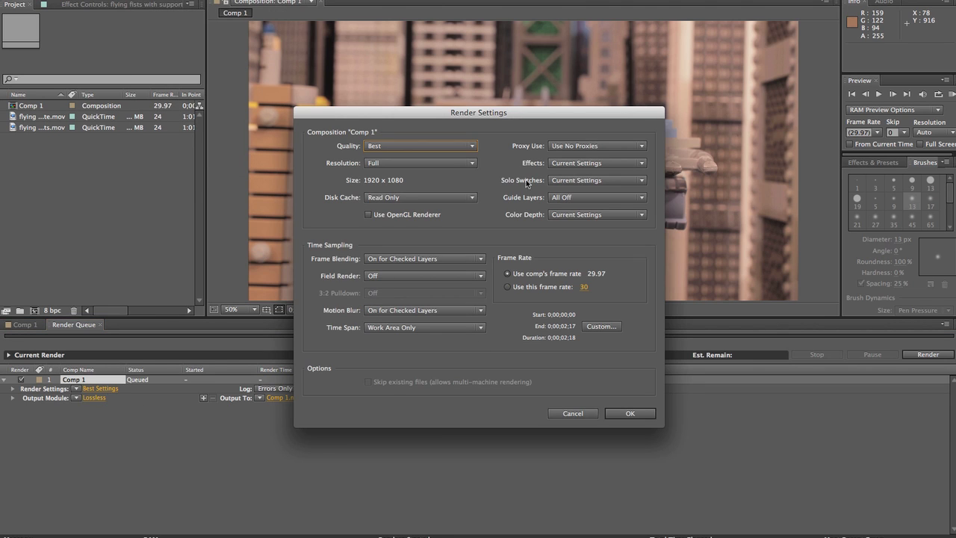
{"action": "left_click", "coordinate": [630, 413]}
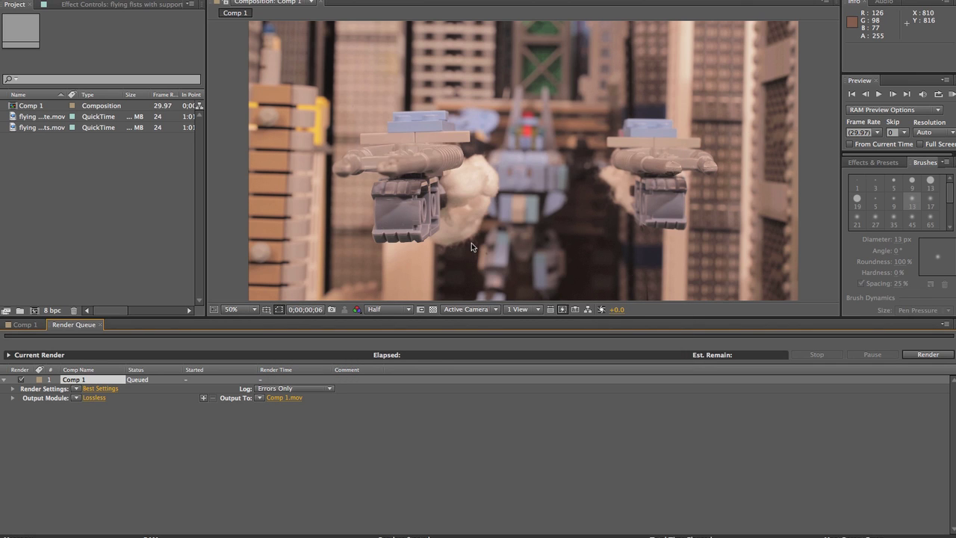
{"action": "left_click", "coordinate": [94, 397]}
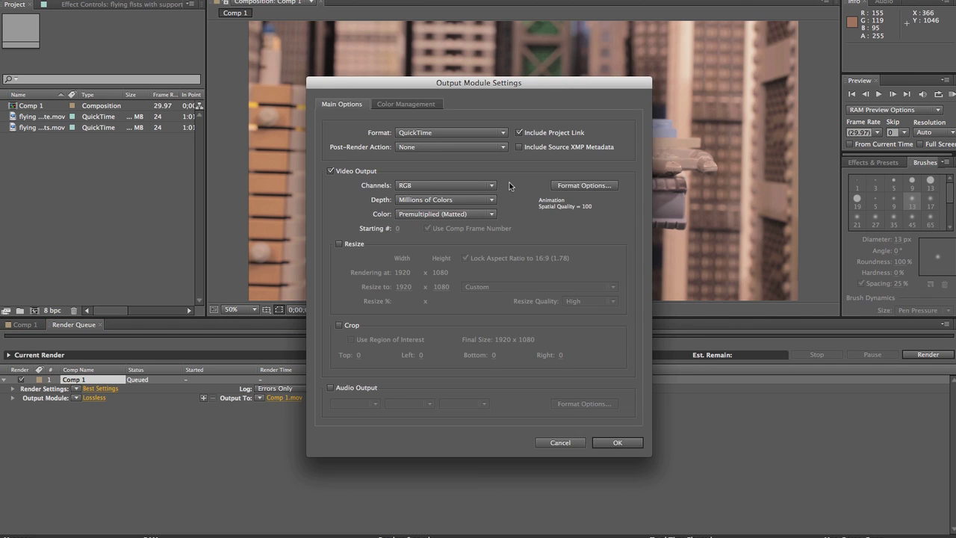
{"action": "left_click", "coordinate": [560, 442]}
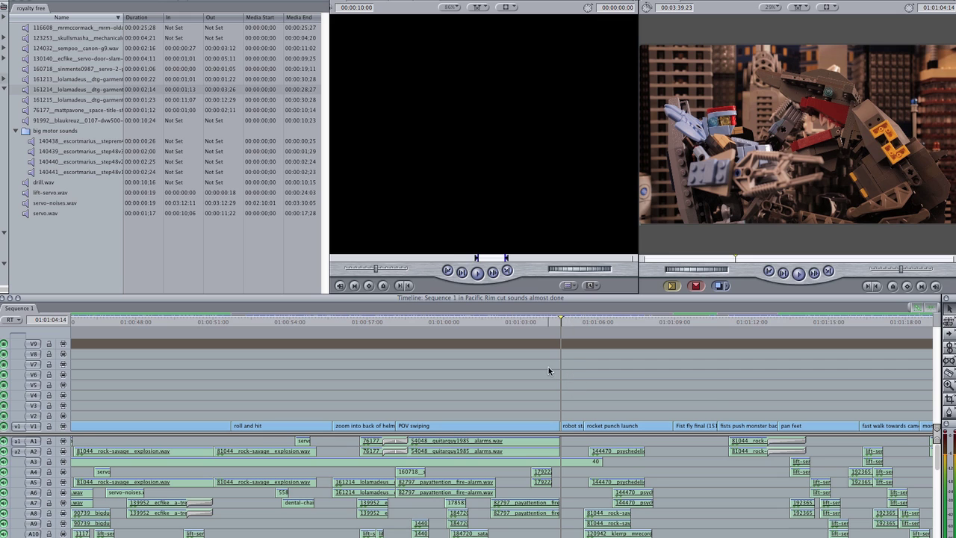
Switch to Final Cut Pro, find the "Fist fly final" clip in Sequence 1, and open it in the Viewer.
{"action": "scroll", "coordinate": [547, 367], "scroll_direction": "right", "scroll_amount": 10}
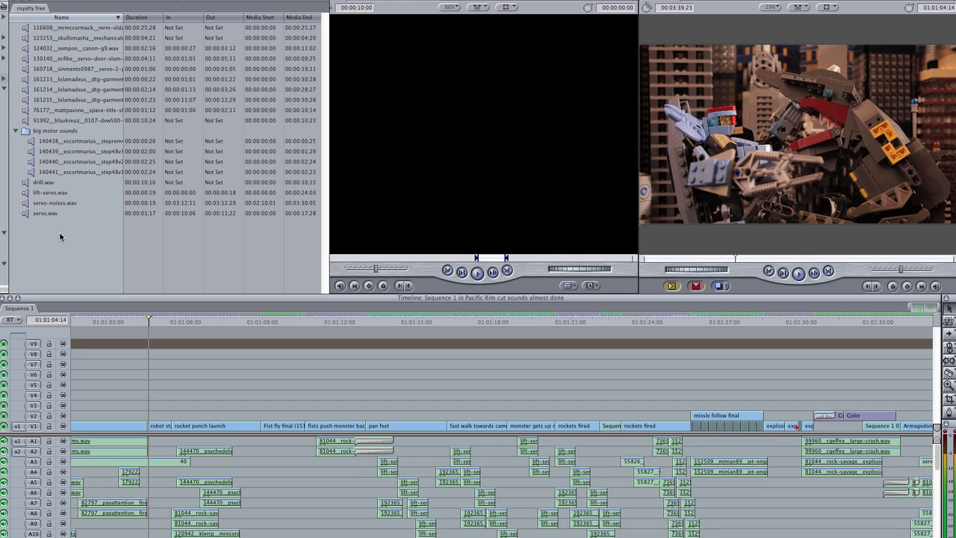
{"action": "left_click", "coordinate": [572, 425]}
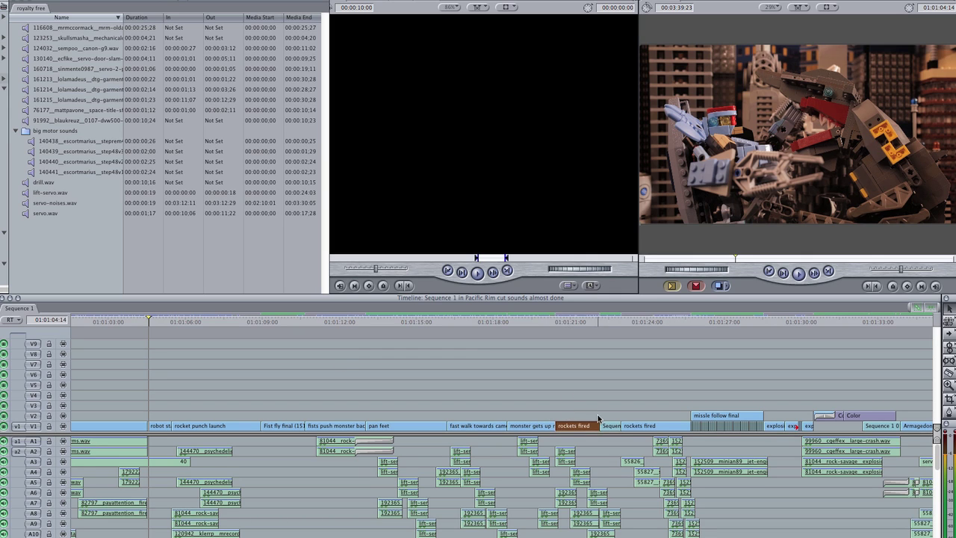
{"action": "left_click", "coordinate": [294, 426]}
{"action": "double_click", "coordinate": [287, 426]}
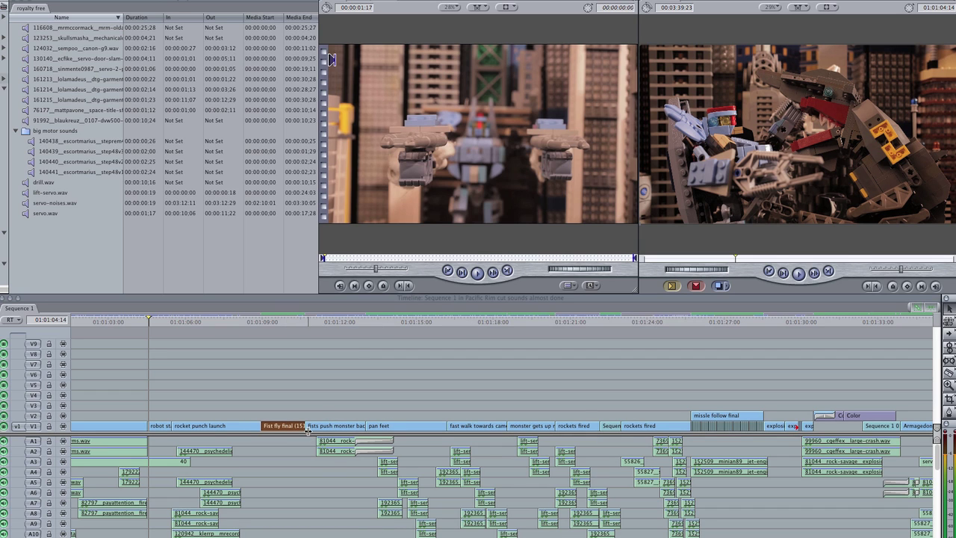
{"action": "mouse_move", "coordinate": [285, 431]}
{"action": "left_mouse_down"}
{"action": "mouse_move", "coordinate": [181, 171]}
{"action": "mouse_move", "coordinate": [185, 254]}
{"action": "mouse_move", "coordinate": [287, 427]}
{"action": "left_mouse_up"}
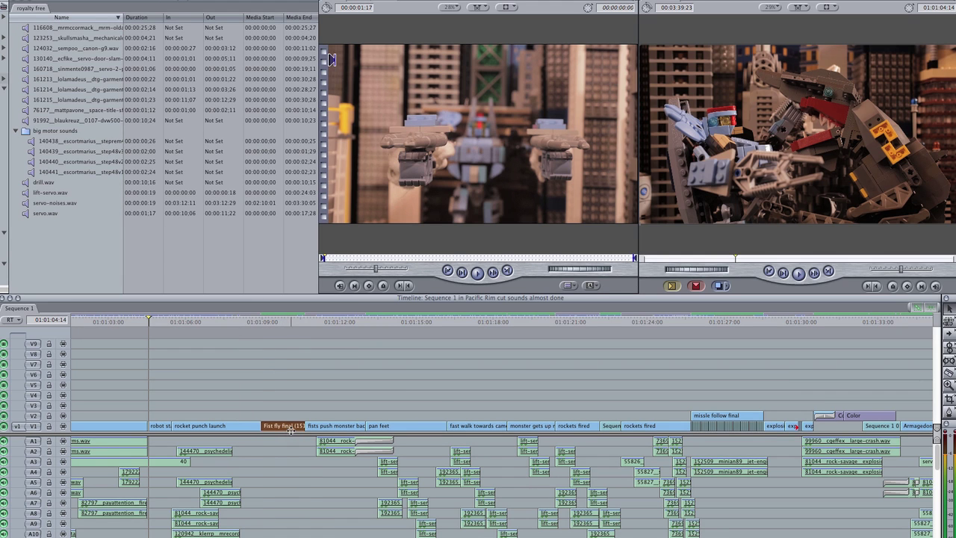
Play Sequence 1 from 01:01:01:18 through the fist shots and return the playhead to the Fist fly final clip's start at 01:01:08:23.
{"action": "left_click_drag", "start_coordinate": [246, 322], "coordinate": [166, 323]}
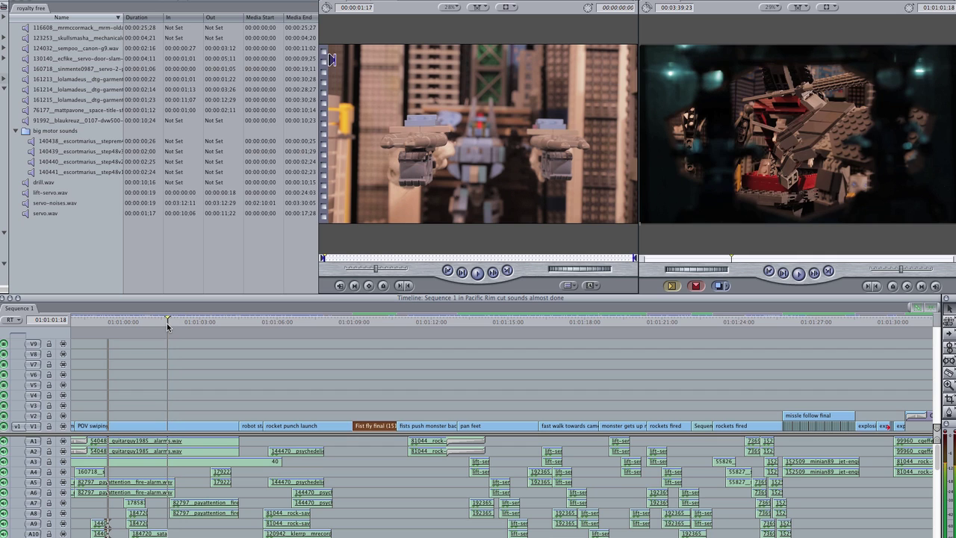
{"action": "key", "text": "space"}
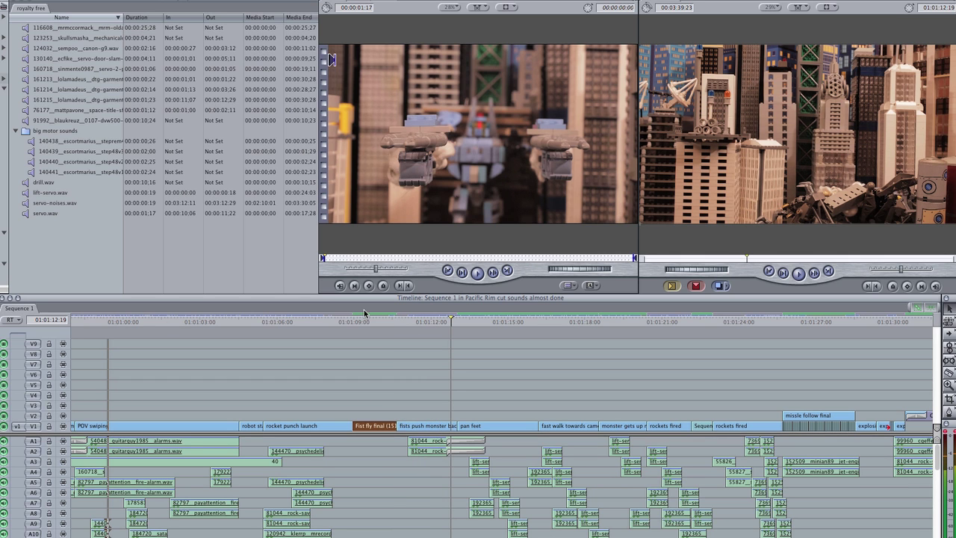
{"action": "left_click_drag", "start_coordinate": [372, 320], "coordinate": [352, 320]}
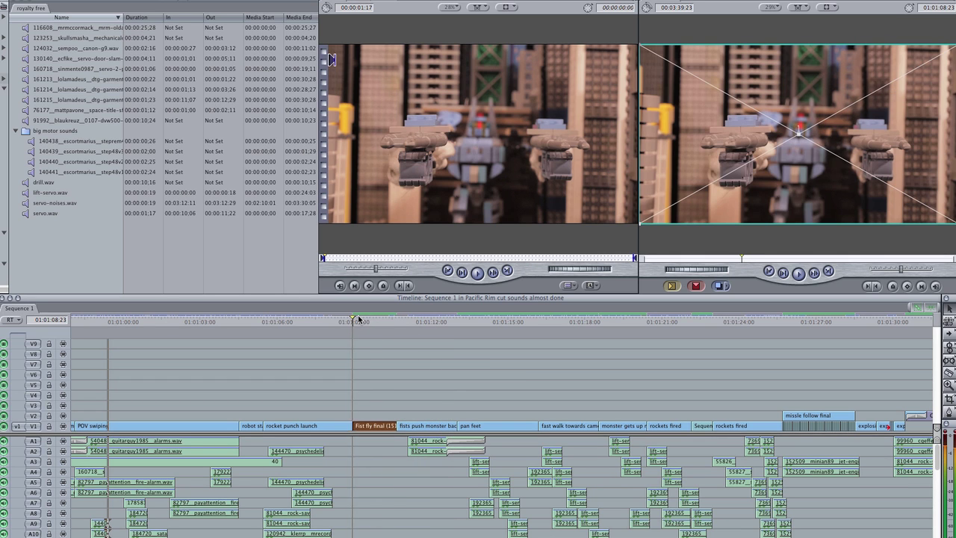
Scrub back and forth through the Fist fly final clip to examine the composited fists, ending at 01:01:09:07.
{"action": "left_click", "coordinate": [366, 319]}
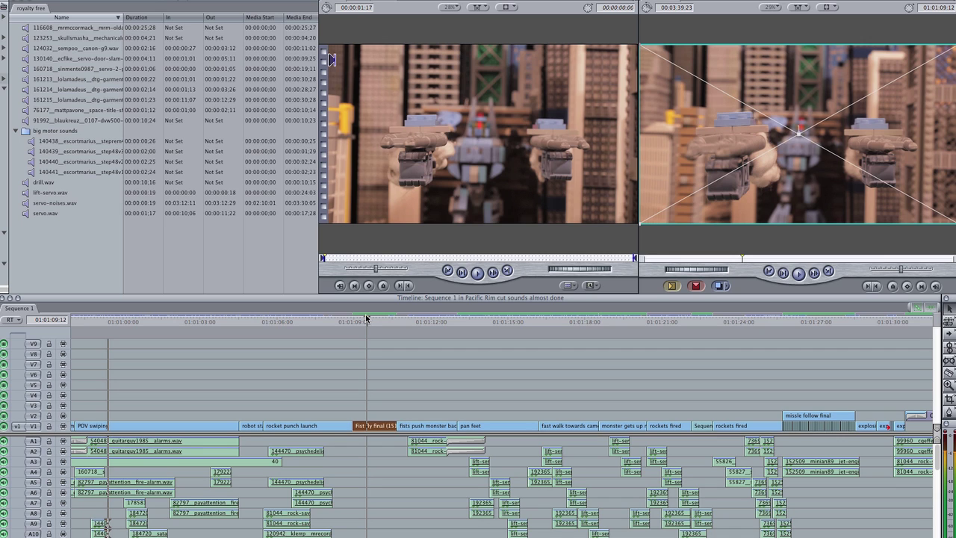
{"action": "left_click", "coordinate": [375, 320]}
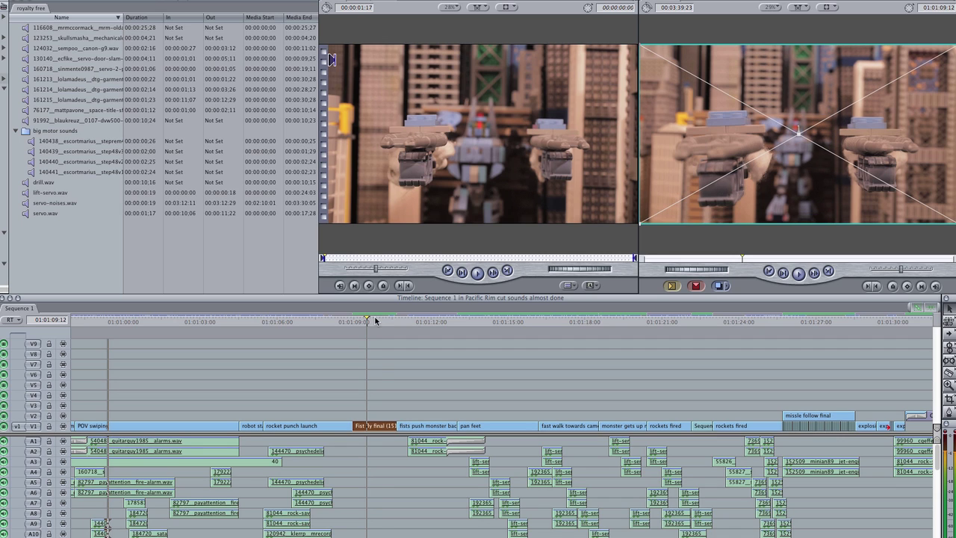
{"action": "left_click", "coordinate": [382, 321]}
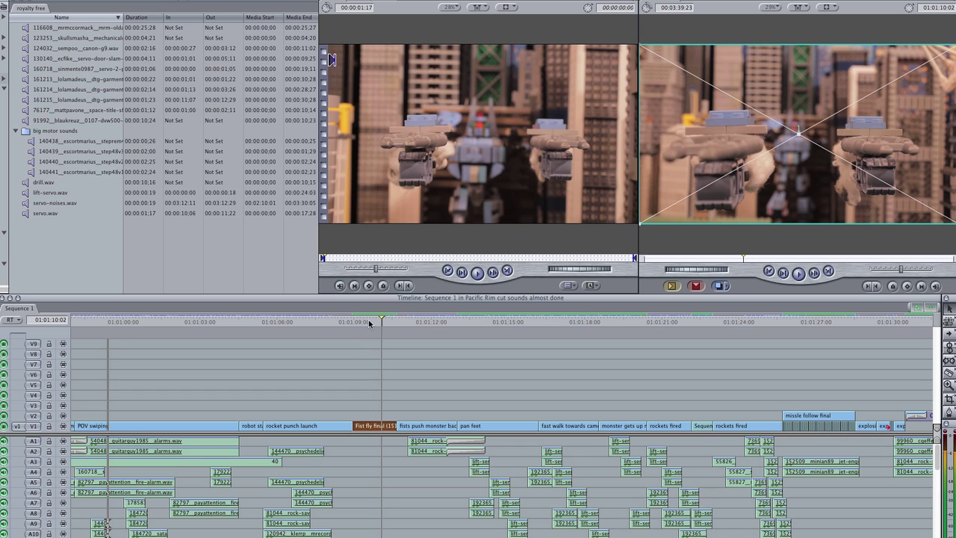
{"action": "left_click", "coordinate": [369, 322]}
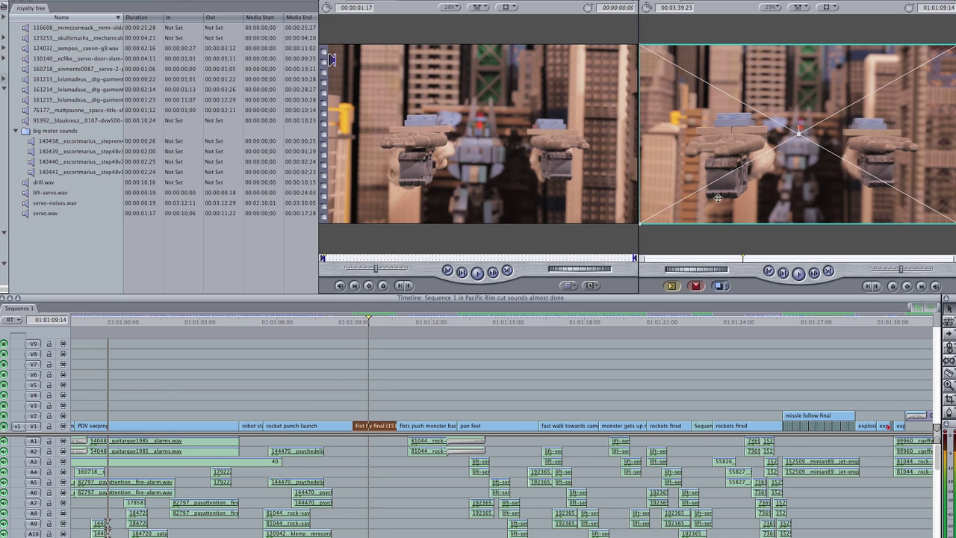
{"action": "key", "text": "j"}
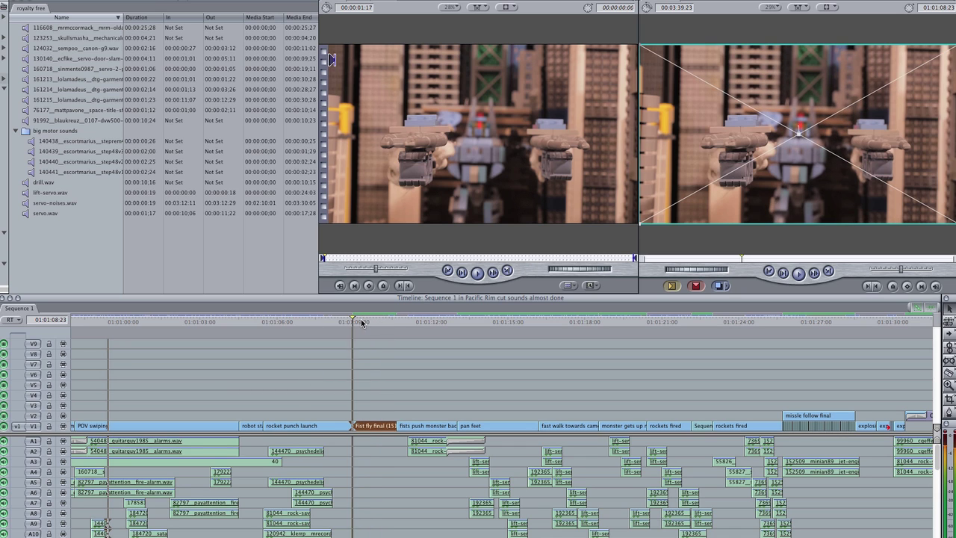
{"action": "left_click", "coordinate": [365, 322]}
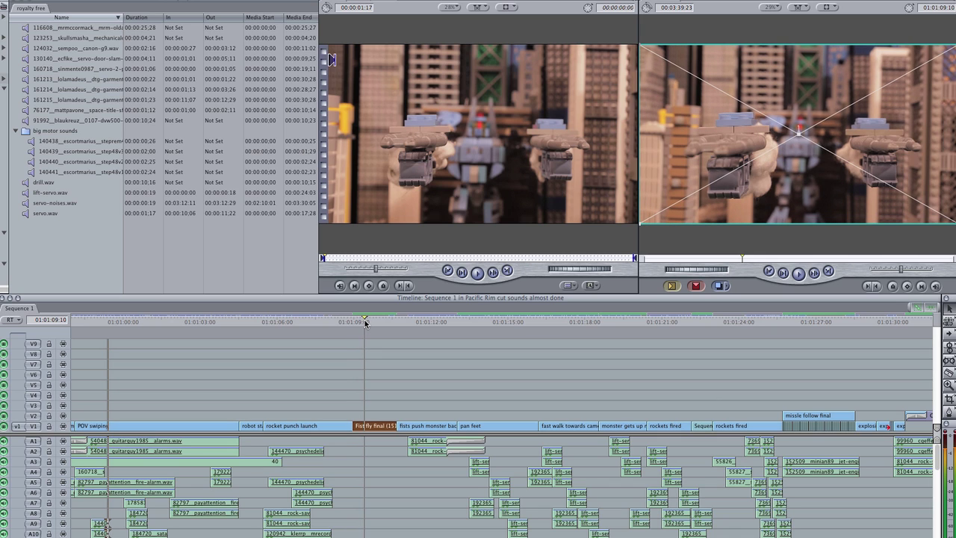
{"action": "left_click", "coordinate": [375, 322]}
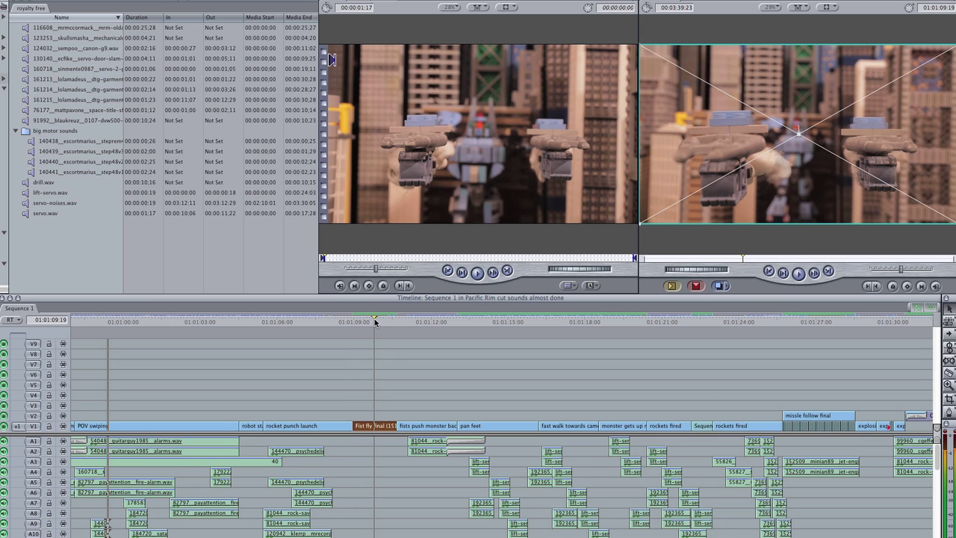
{"action": "left_click", "coordinate": [377, 322]}
{"action": "left_click", "coordinate": [379, 322]}
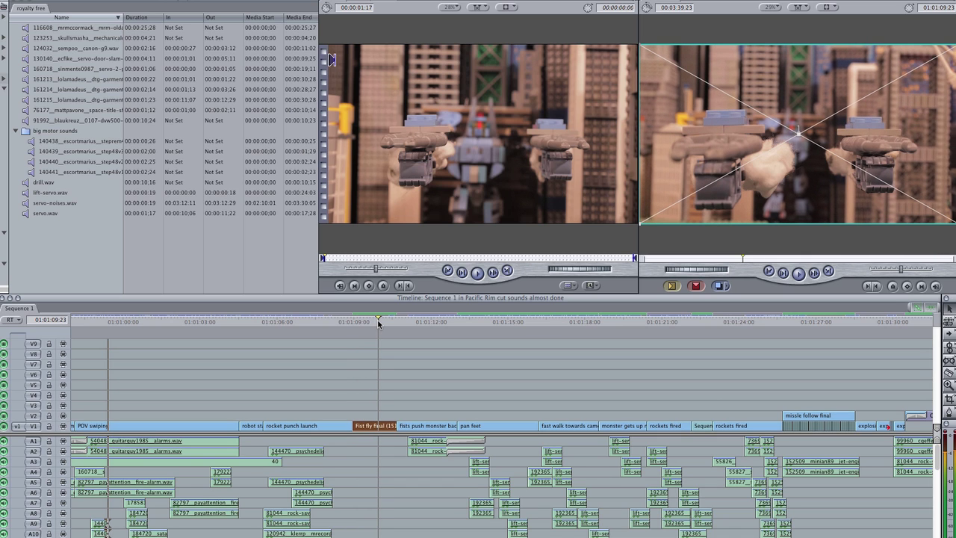
{"action": "left_click", "coordinate": [388, 322]}
{"action": "left_click", "coordinate": [372, 322]}
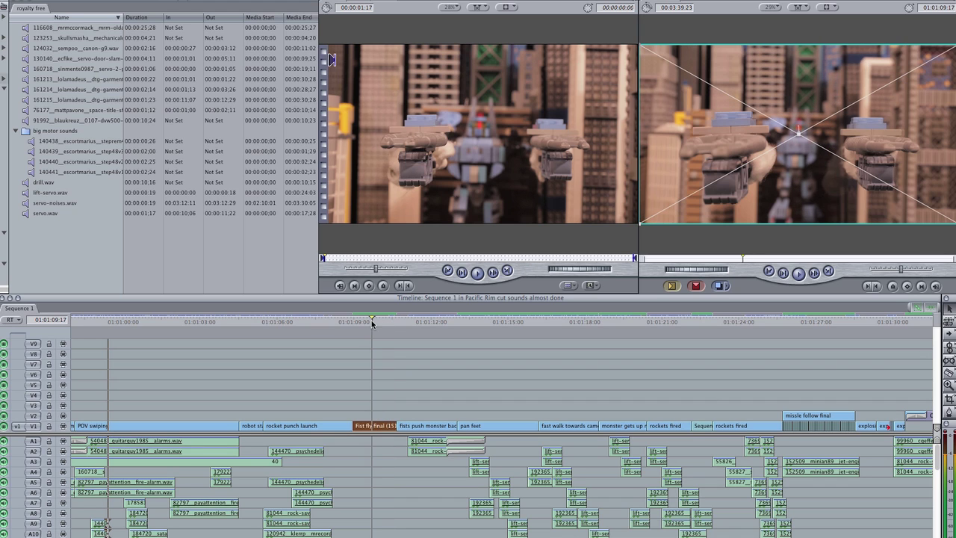
{"action": "left_click", "coordinate": [367, 322]}
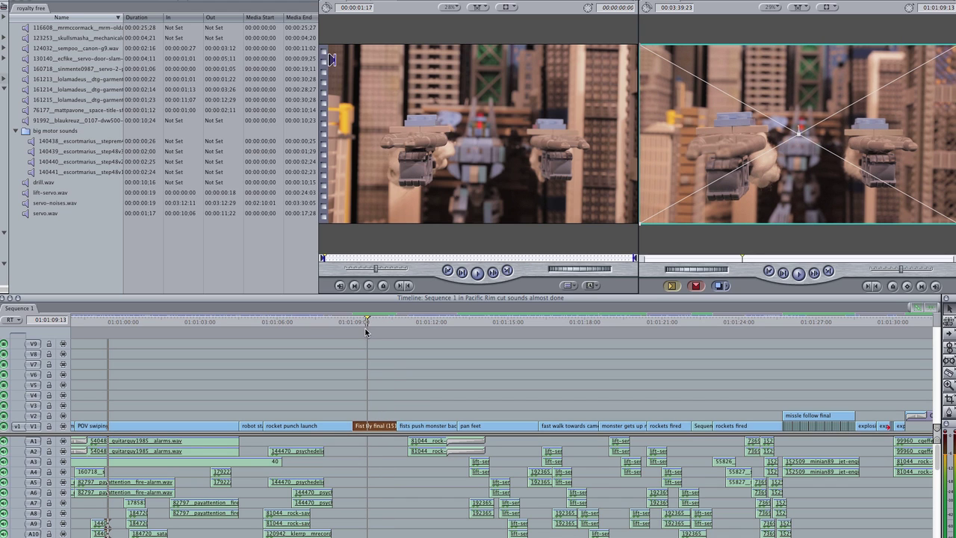
{"action": "left_click", "coordinate": [361, 322]}
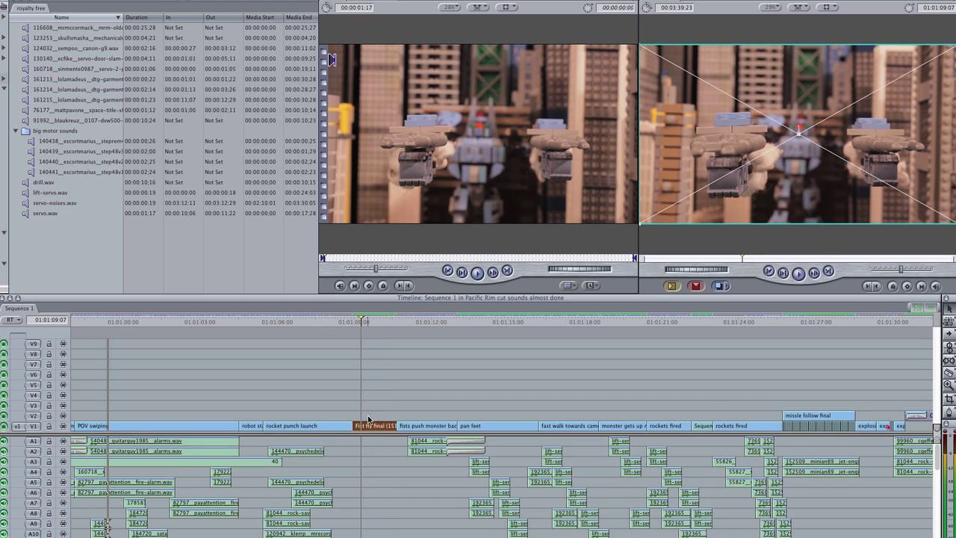